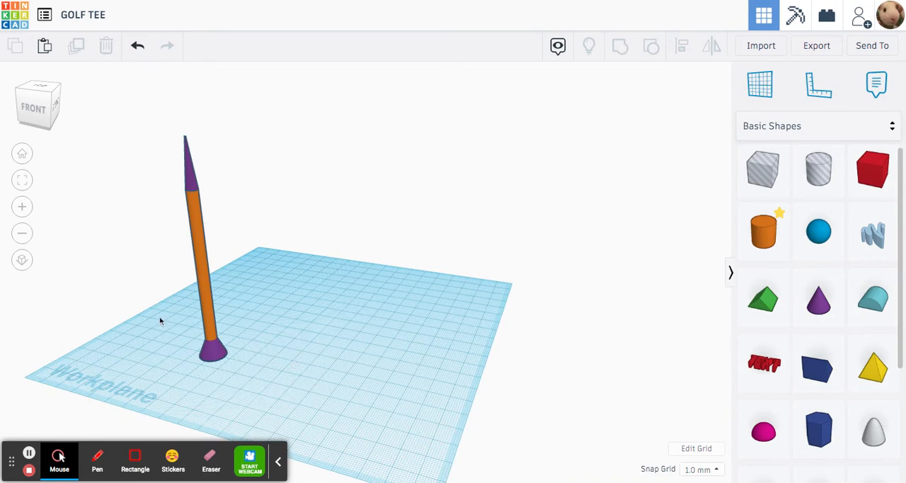
- Place a new cylinder and a new cone next to each other on the workplane, beside the existing tee
right_drag(161, 321, 199, 316)
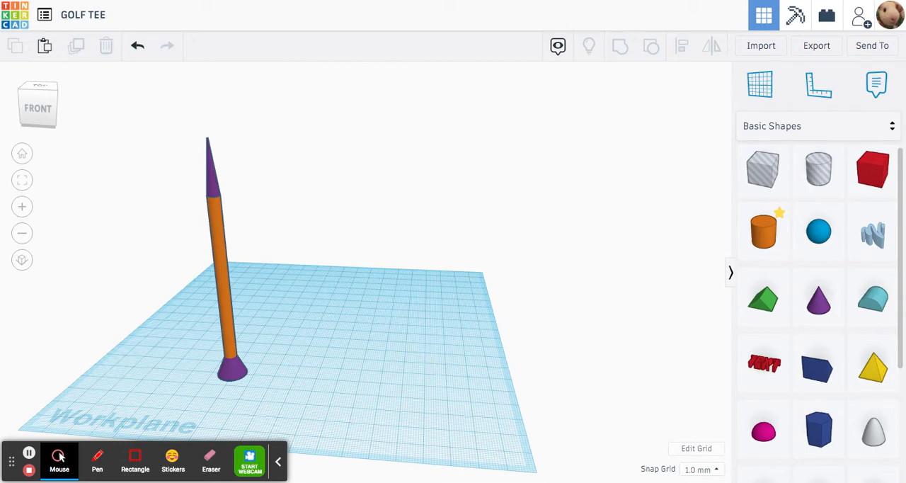
right_drag(157, 327, 223, 331)
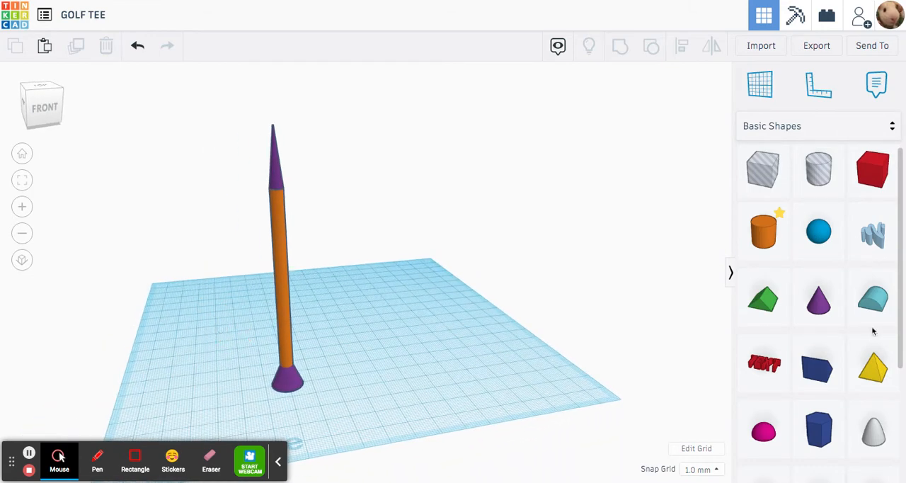
click(768, 244)
click(455, 349)
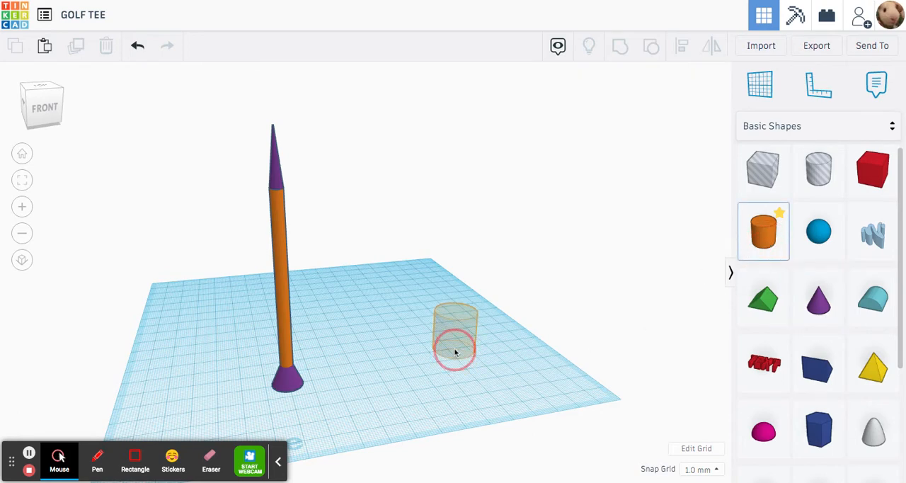
click(818, 301)
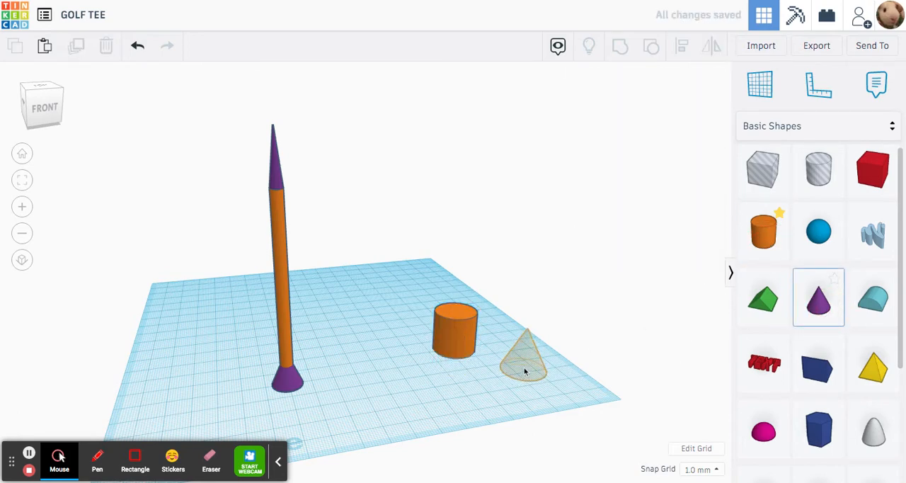
click(520, 365)
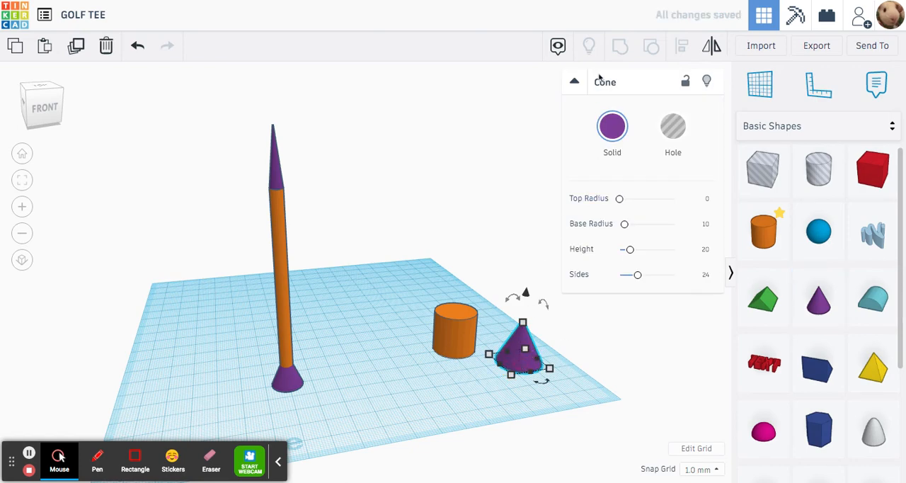
click(575, 81)
click(494, 349)
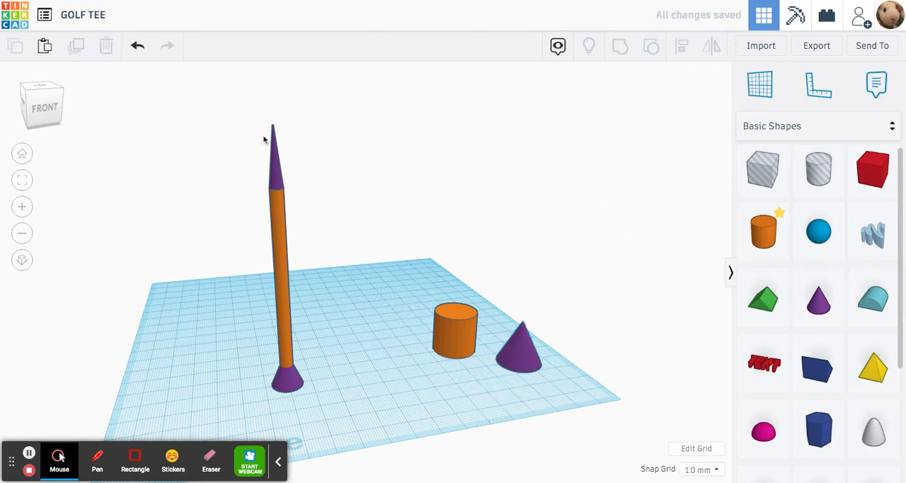
- Move all four shapes of the existing tee together, farther away from the new cylinder and cone
drag(247, 126, 318, 439)
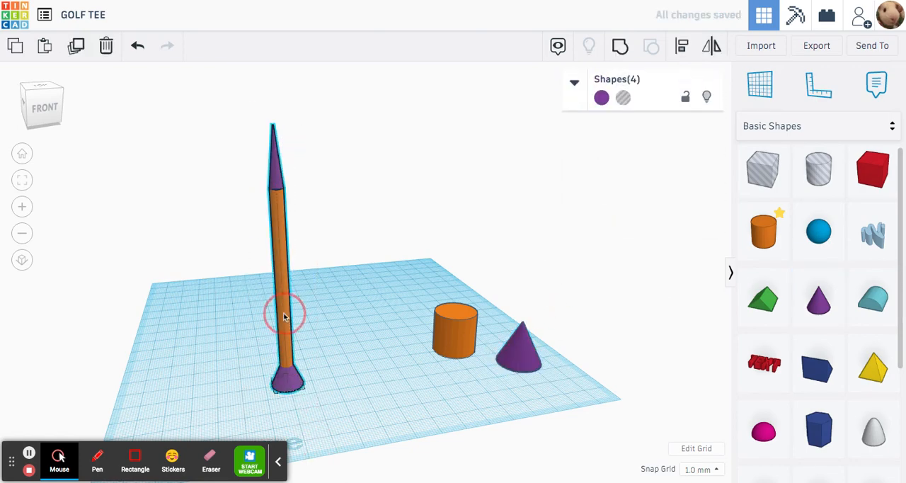
drag(283, 316, 248, 306)
click(335, 281)
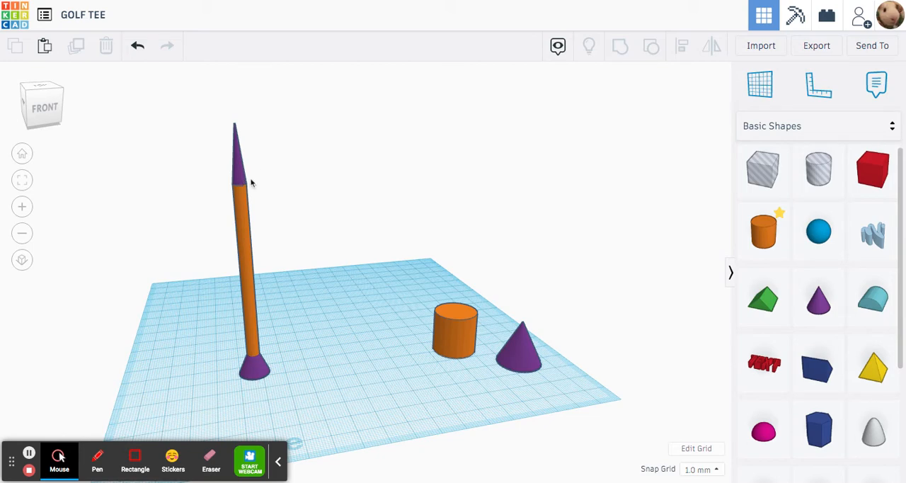
drag(183, 101, 295, 400)
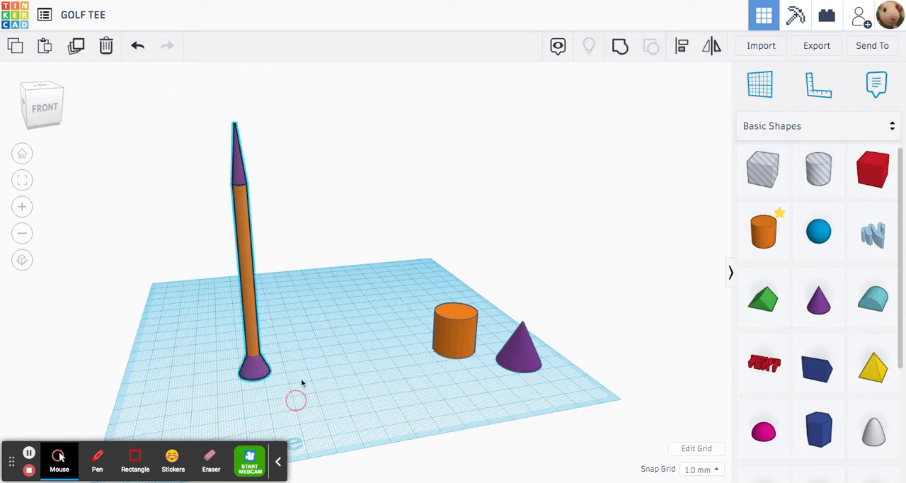
click(318, 344)
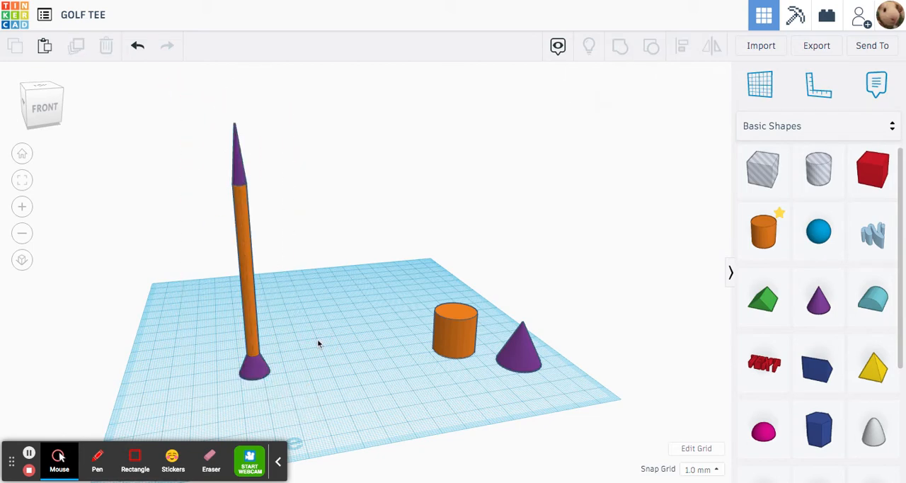
- Set the width and length of the existing tee's shaft cylinder to 5 mm each
click(247, 303)
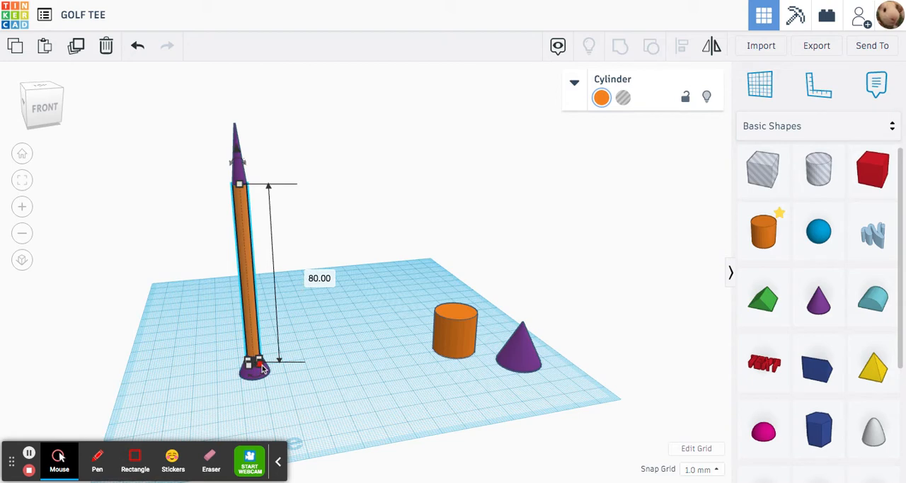
mouse_move(263, 369)
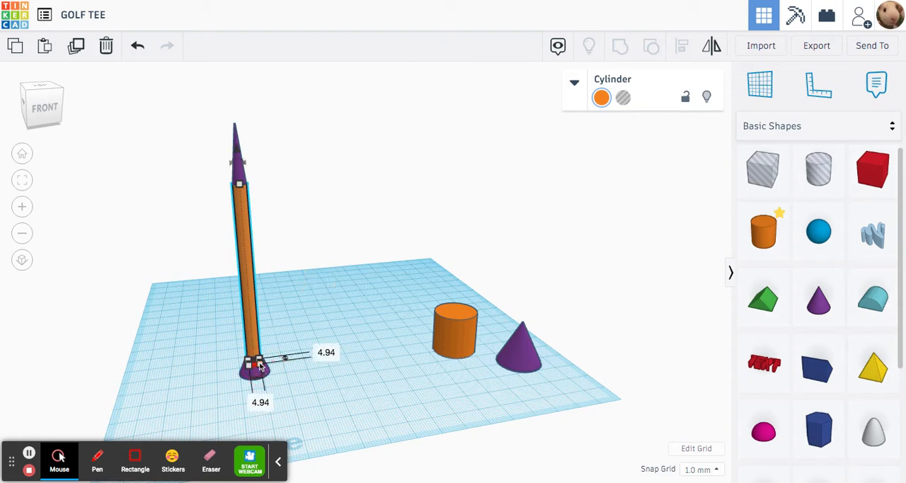
click(327, 353)
text(5)
key(Return)
click(260, 403)
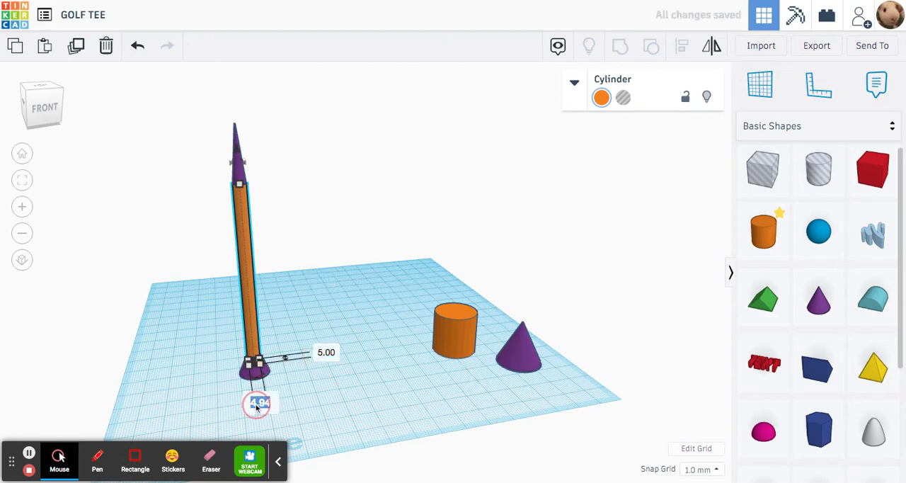
text(5)
key(Return)
click(415, 355)
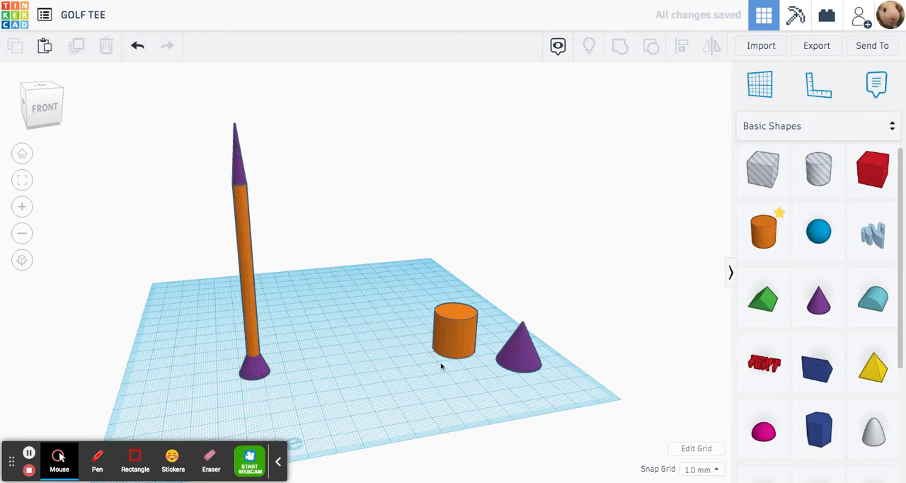
- Set the new cylinder's width and length to 5 mm each
click(437, 360)
mouse_move(444, 361)
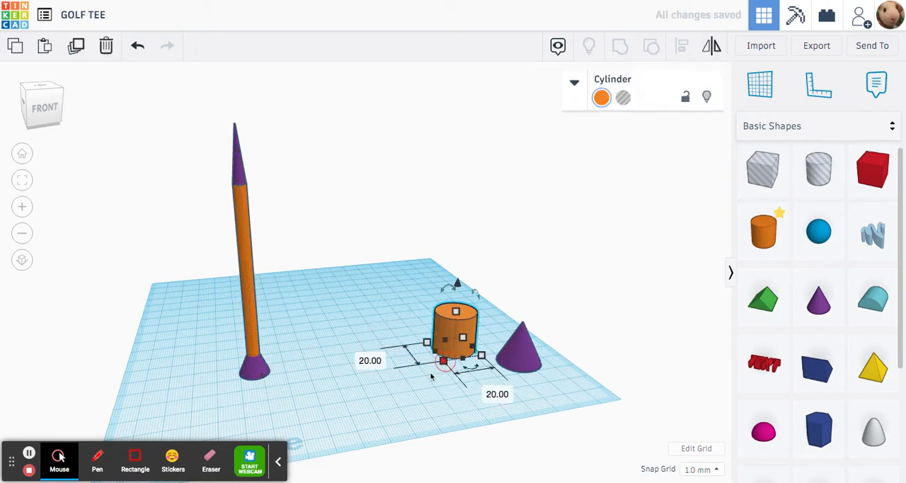
click(369, 361)
text(5)
key(Return)
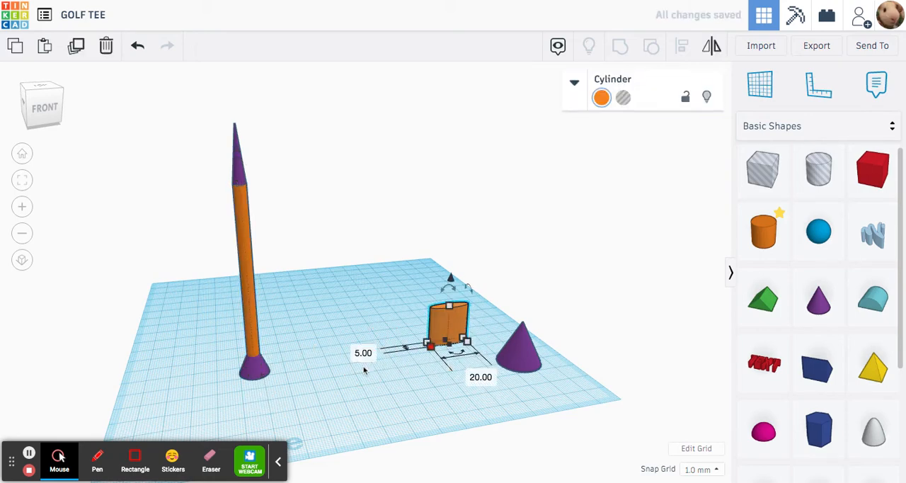
click(488, 377)
text(5)
key(Return)
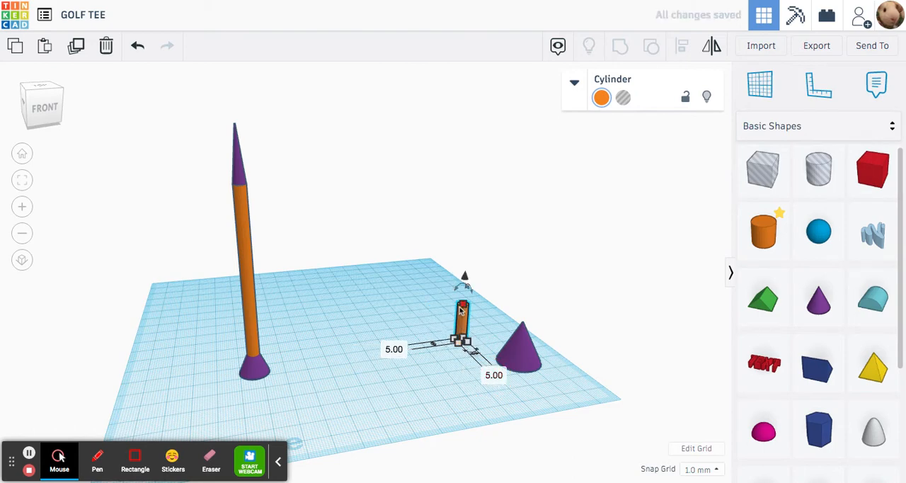
- Set the new cylinder's height to 80 mm and move it slightly toward the front of the workplane
mouse_move(463, 306)
click(527, 322)
text(80)
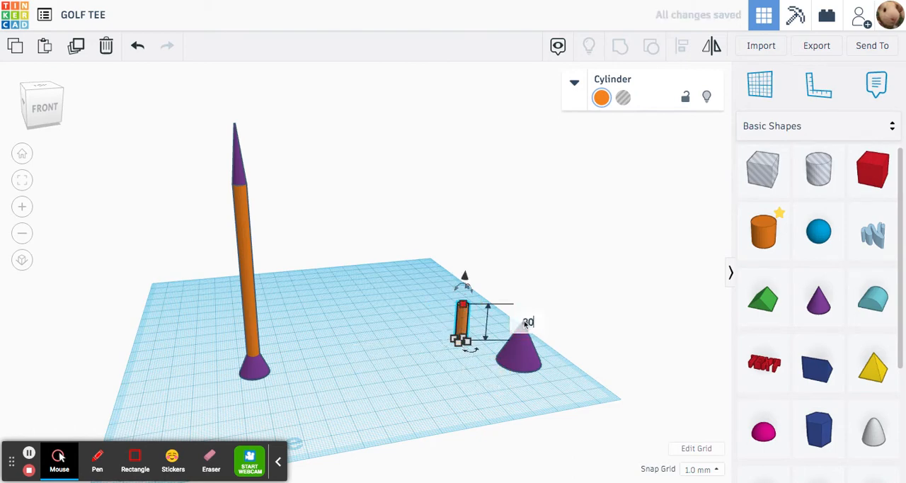
key(Return)
click(425, 303)
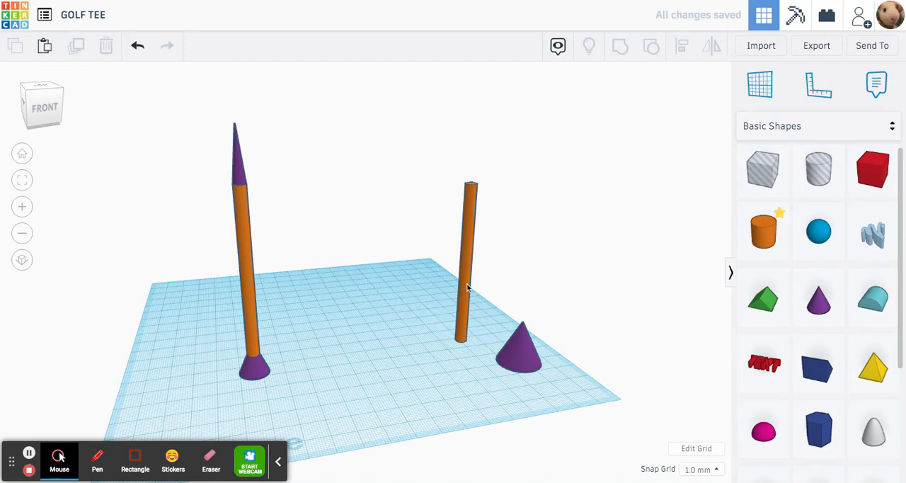
drag(467, 286, 442, 305)
click(353, 294)
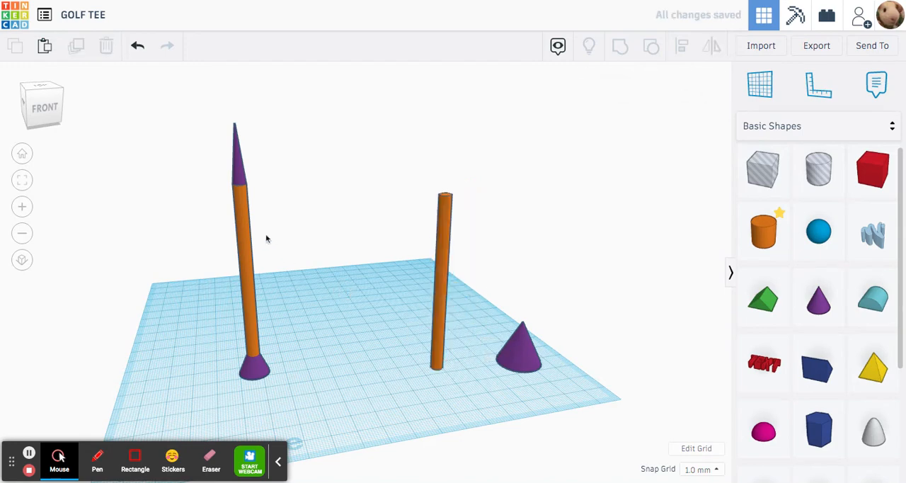
- Check the existing tip cone's height, then duplicate the new cone and place one of the pair on the other side of the new shaft
click(241, 176)
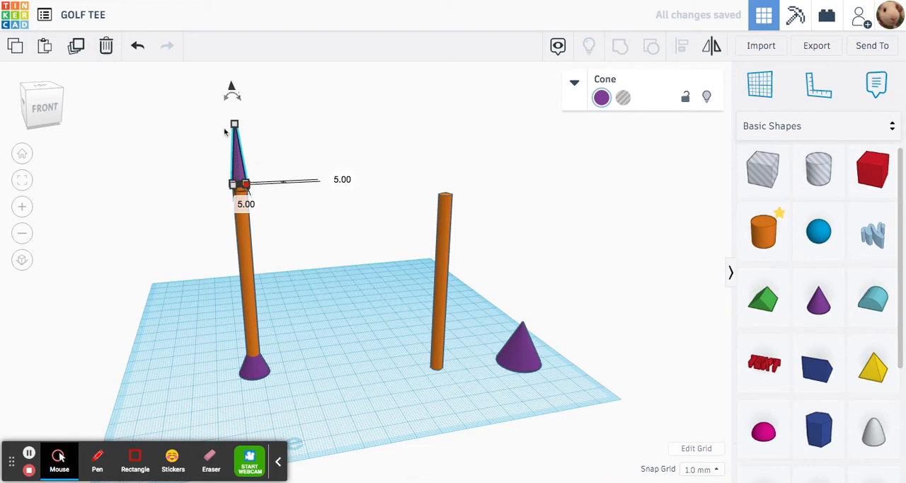
click(394, 172)
click(514, 345)
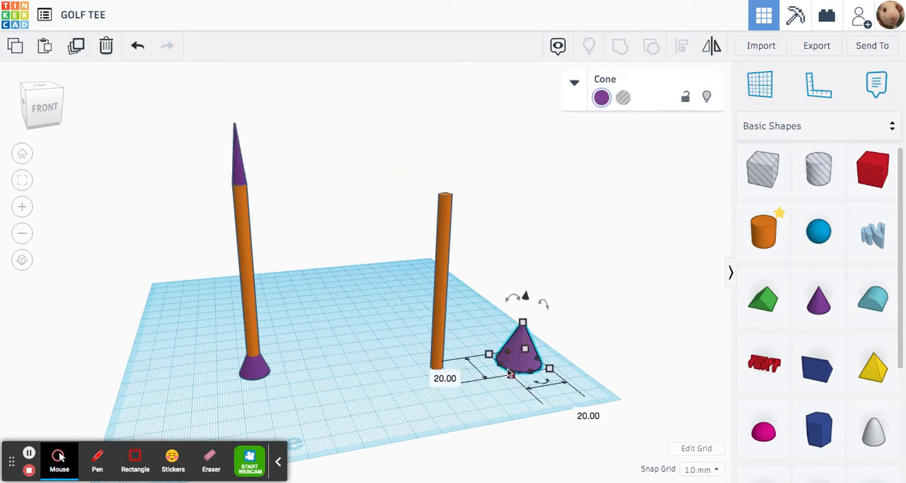
key(ctrl+v)
click(517, 349)
drag(518, 348, 393, 351)
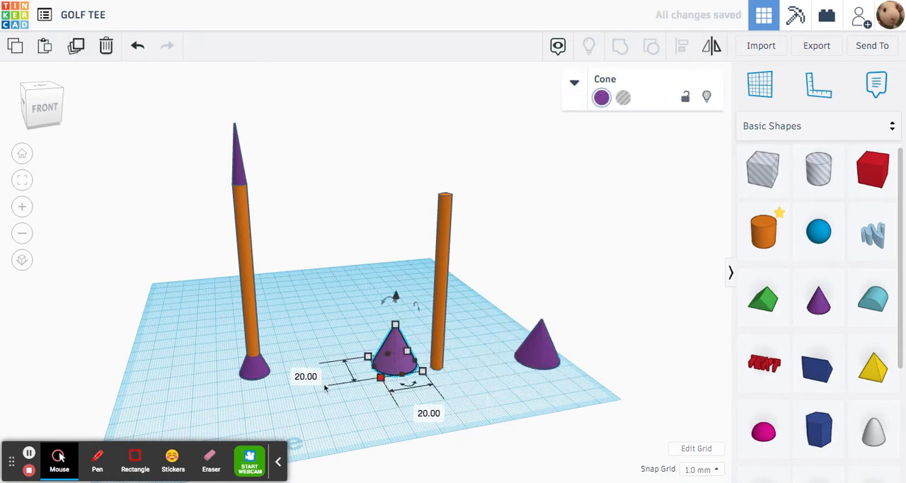
- Set the width and length of the cone between the two shafts to 5 mm each
click(316, 381)
text(5)
key(Return)
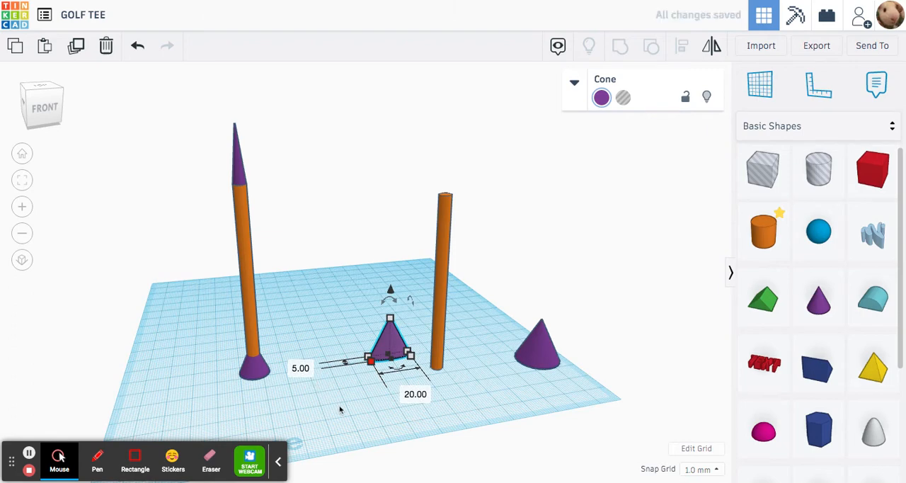
click(410, 394)
text(5)
key(Return)
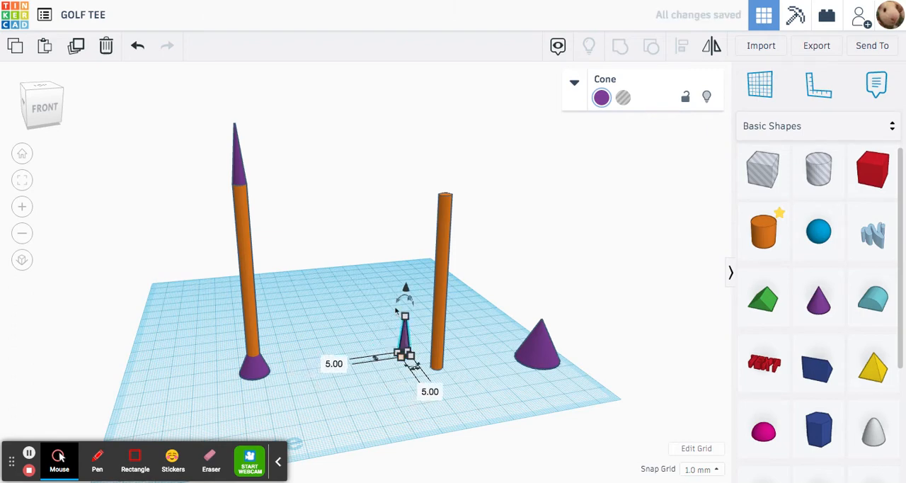
- Set the narrow cone's height to 23 mm and move it slightly toward the front, beside the new shaft
mouse_move(405, 320)
click(471, 336)
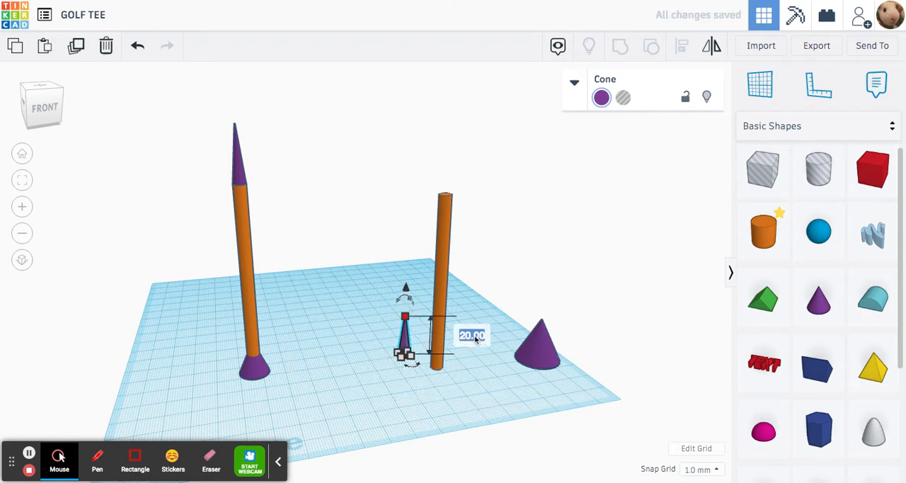
text(23)
key(Return)
click(369, 357)
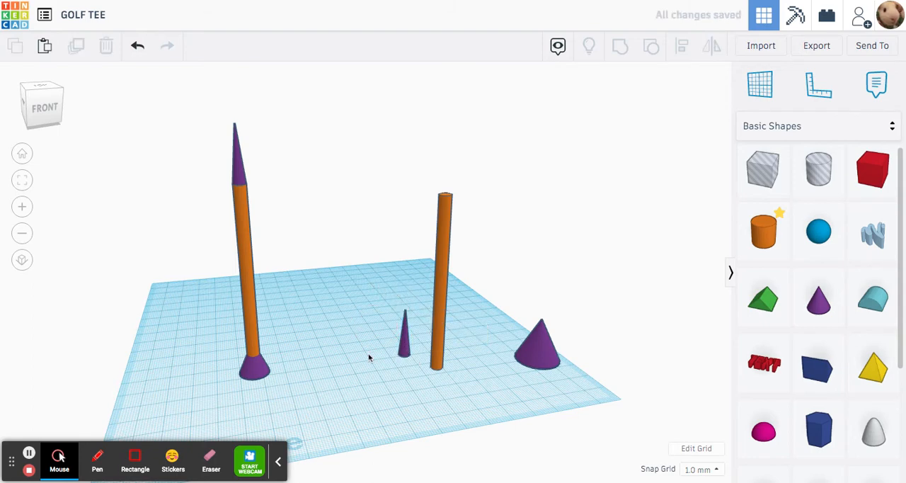
drag(399, 356, 413, 373)
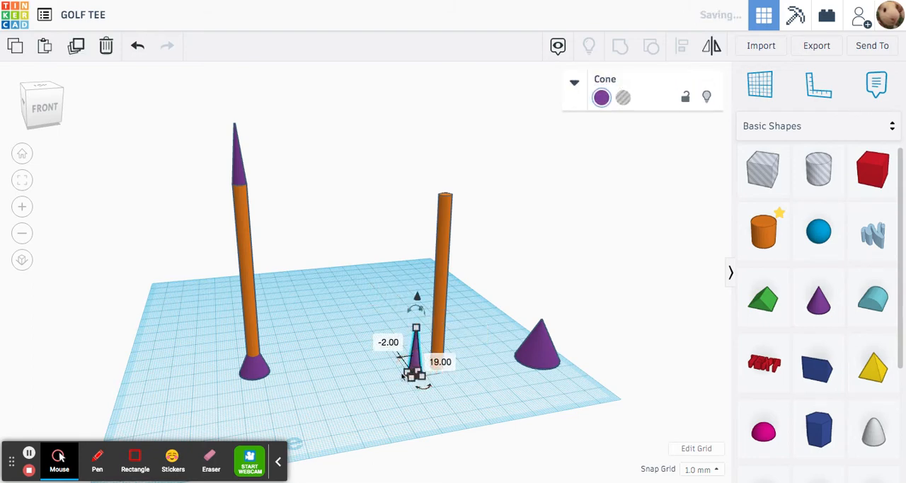
click(376, 333)
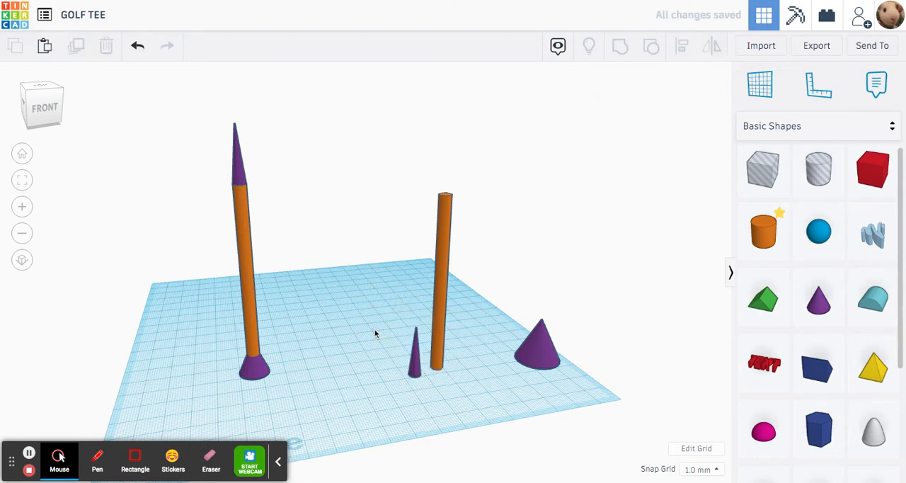
- Pull the hole cone out of the existing tee's head, set it alongside, and check the solid cone's height
click(253, 370)
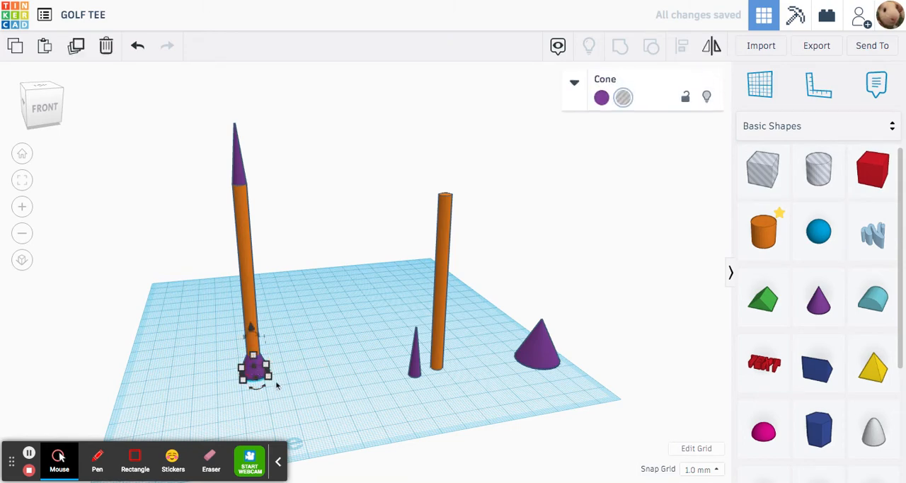
click(288, 369)
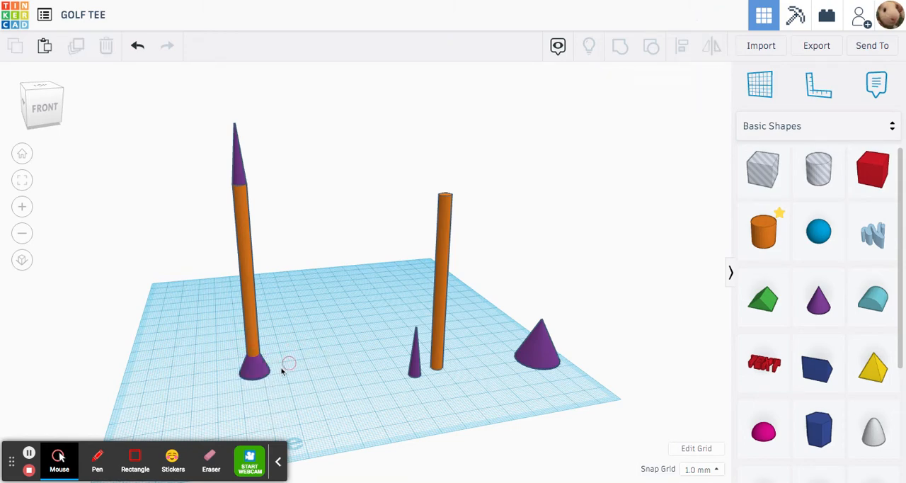
mouse_move(260, 373)
mouse_down()
mouse_move(288, 370)
mouse_move(255, 374)
mouse_up()
click(224, 393)
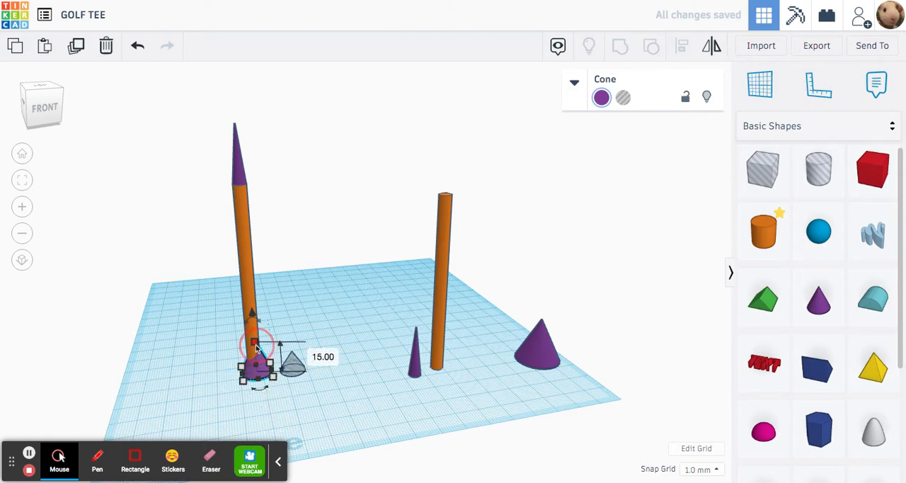
click(319, 306)
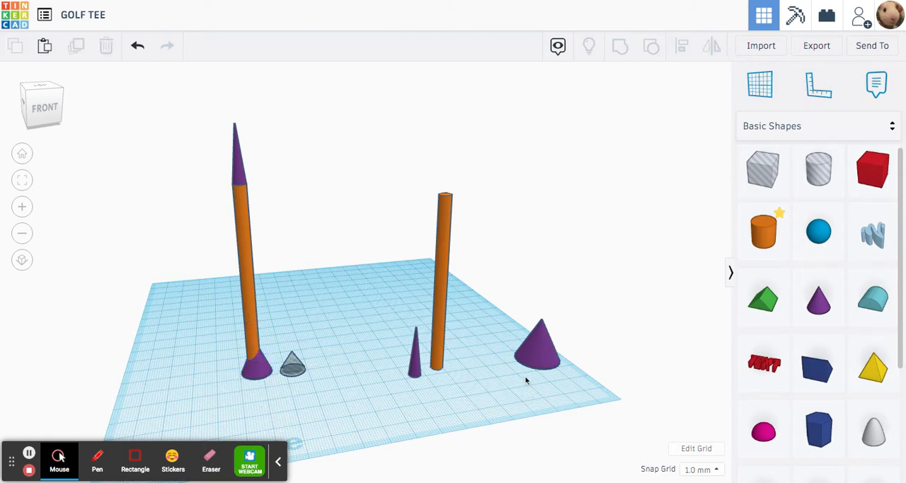
- Duplicate the remaining full-size cone beside the new shaft
click(530, 360)
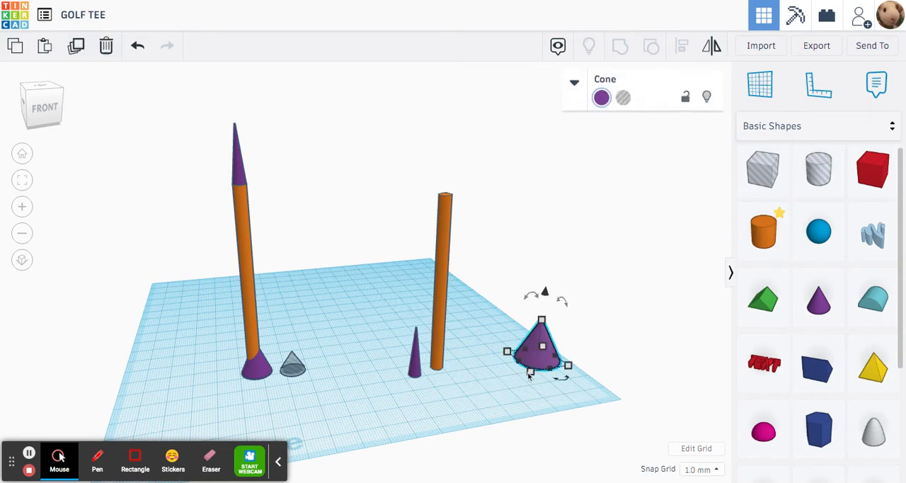
key(ctrl+c)
key(ctrl+v)
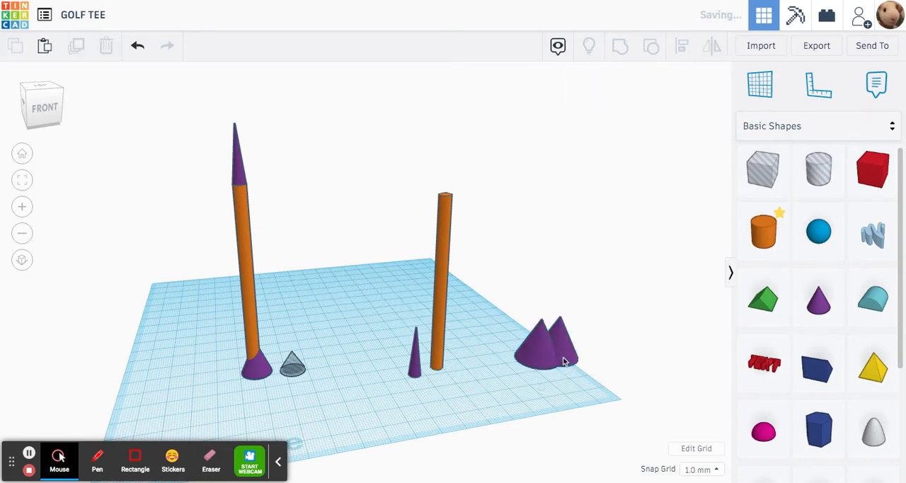
- Move the duplicate cone clear of the original, and set the original cone's width and length to 13 mm each
drag(565, 348, 609, 351)
click(473, 438)
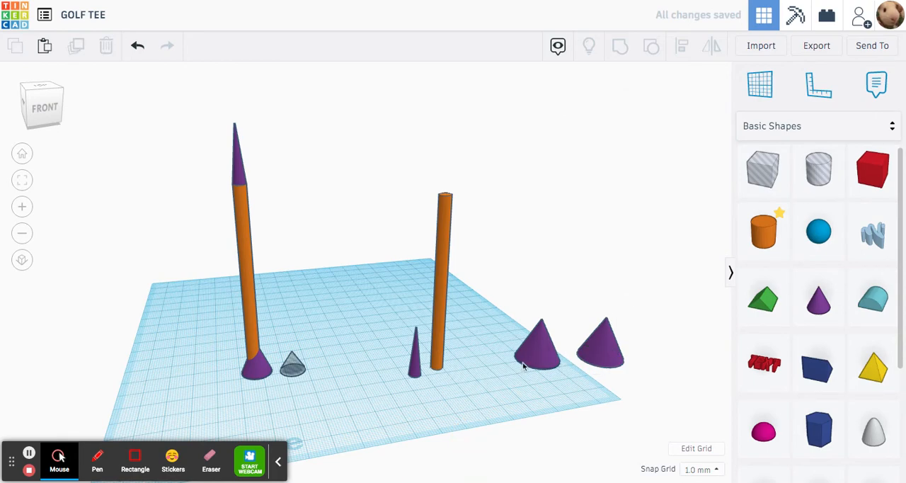
click(526, 367)
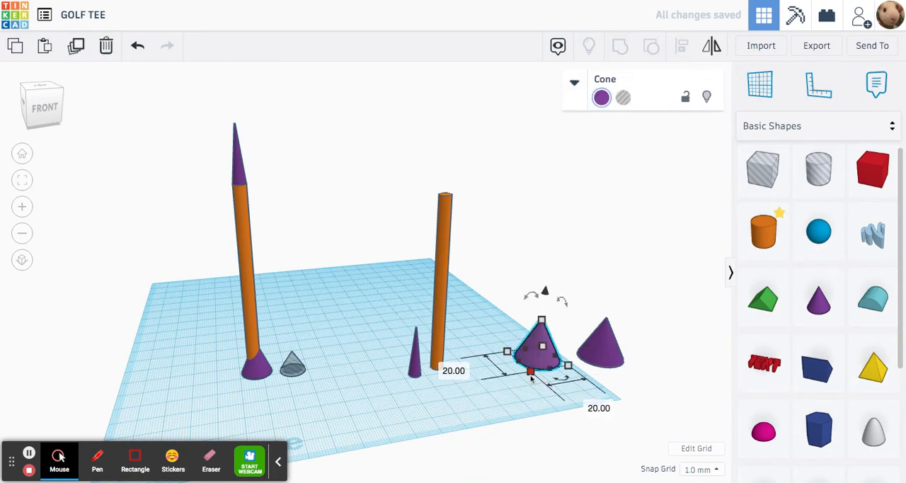
click(463, 376)
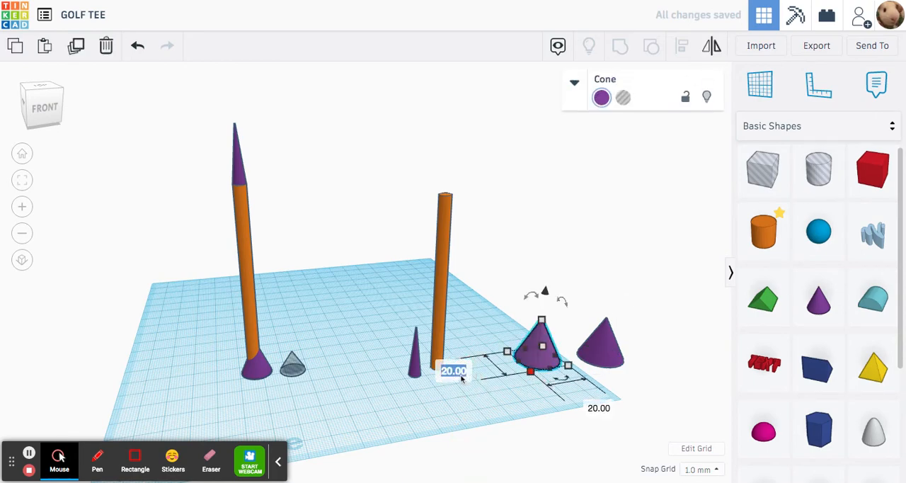
text(13)
key(Return)
click(588, 398)
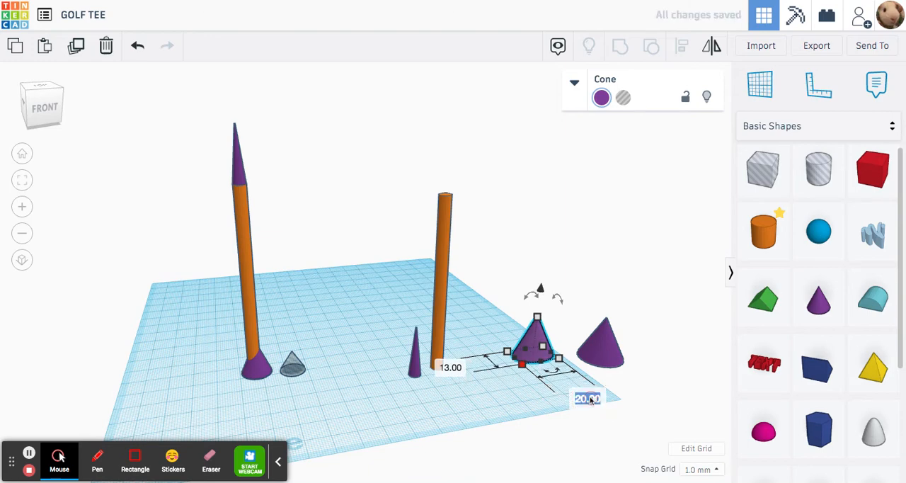
text(13)
key(Return)
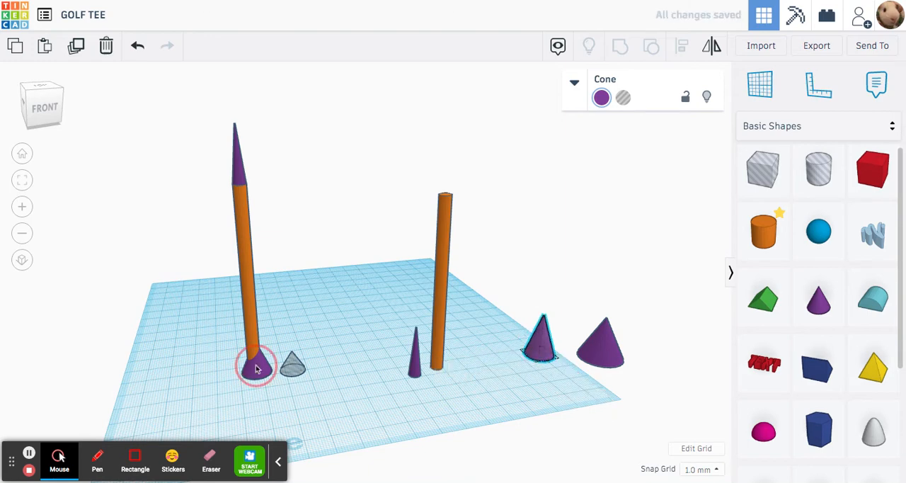
- Check the height of the solid cone forming the existing tee's head
click(257, 358)
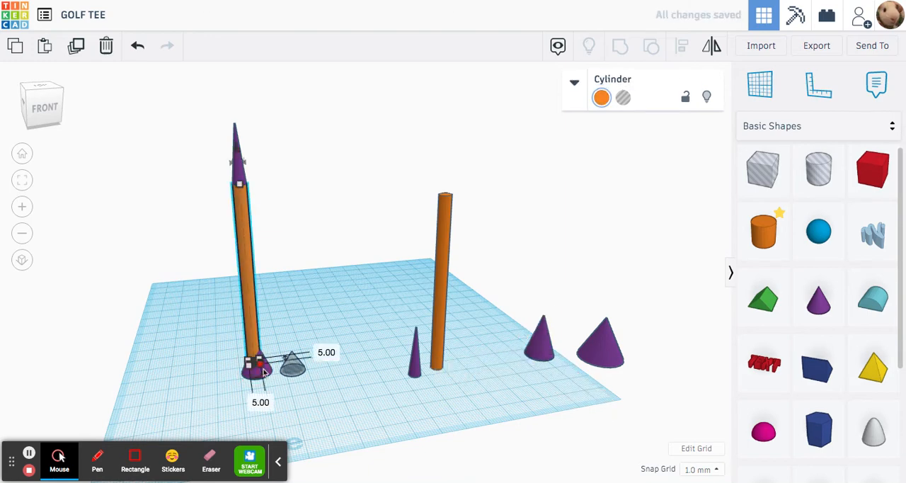
click(314, 400)
click(268, 371)
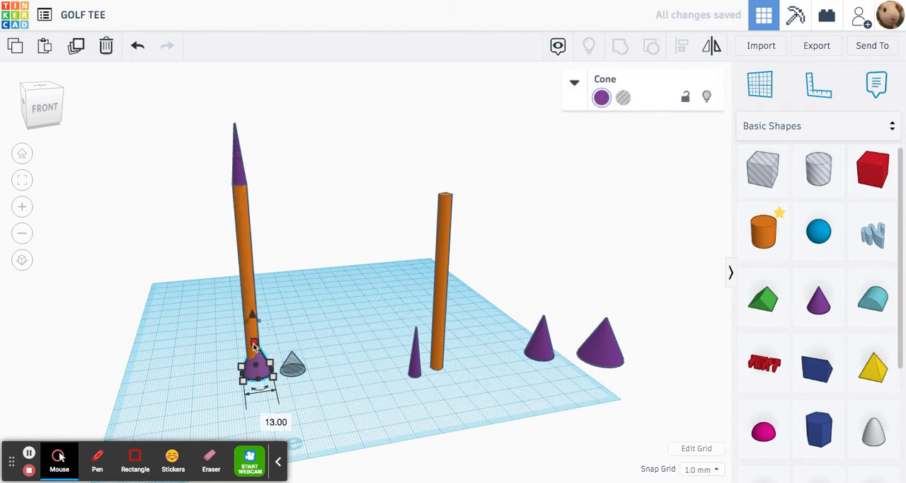
- Set the 13 mm wide cone's height to 15 mm and move it beside the new shaft
click(536, 341)
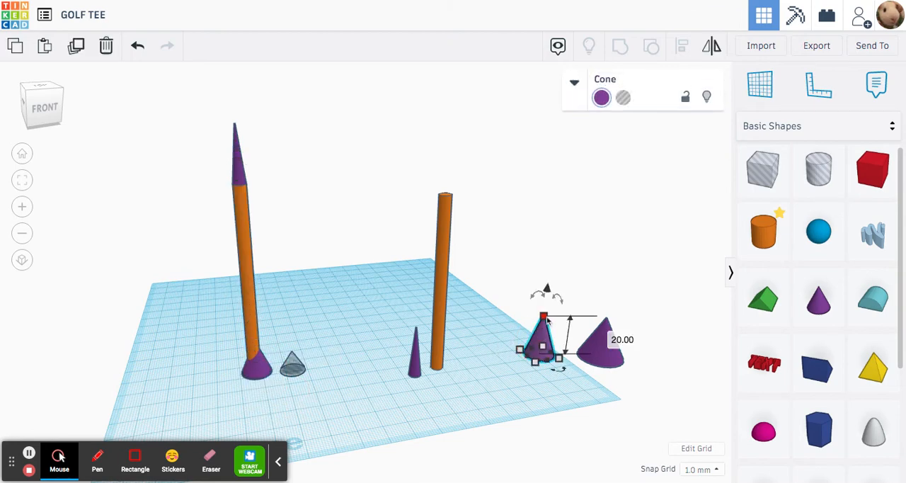
click(611, 335)
text(15)
key(Return)
click(514, 309)
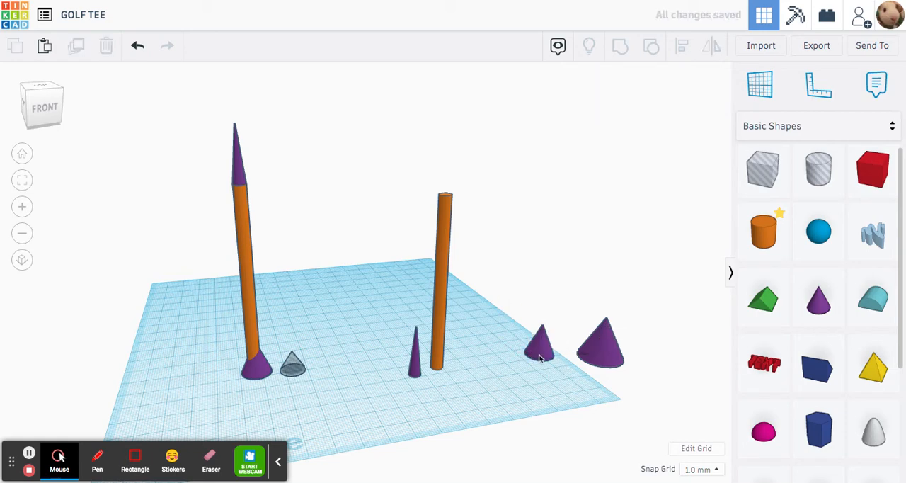
drag(540, 358, 485, 364)
click(487, 290)
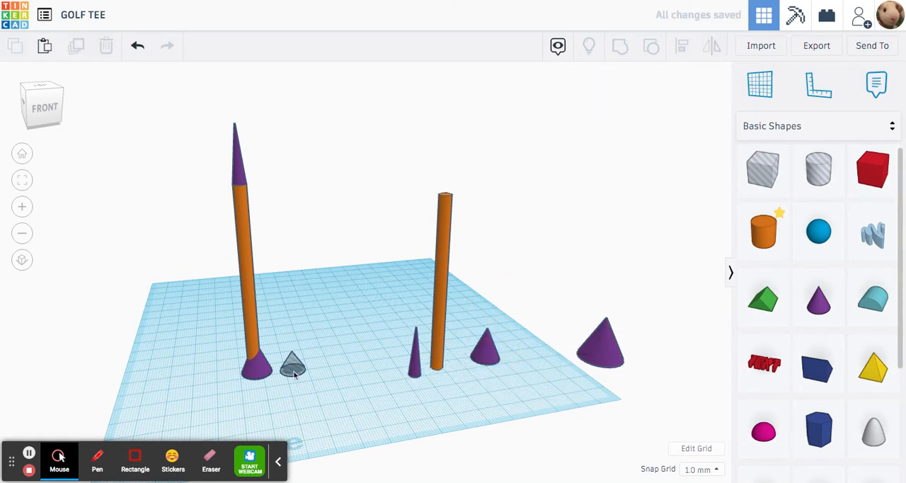
- Check the height of the hole cone beside the existing tee
drag(296, 374, 292, 367)
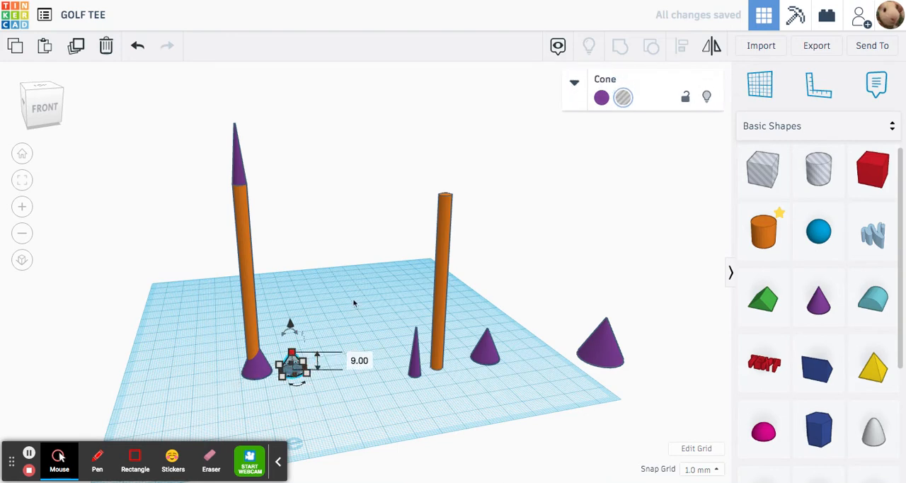
click(611, 388)
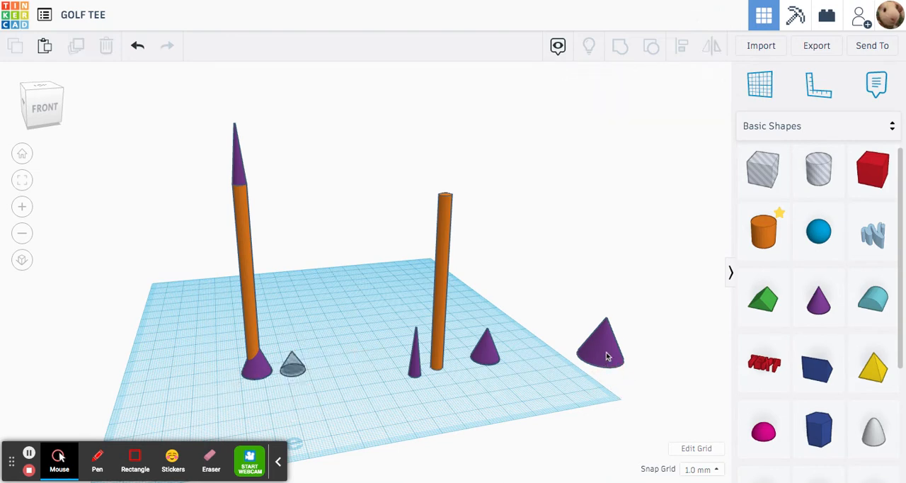
click(607, 354)
drag(607, 348, 548, 376)
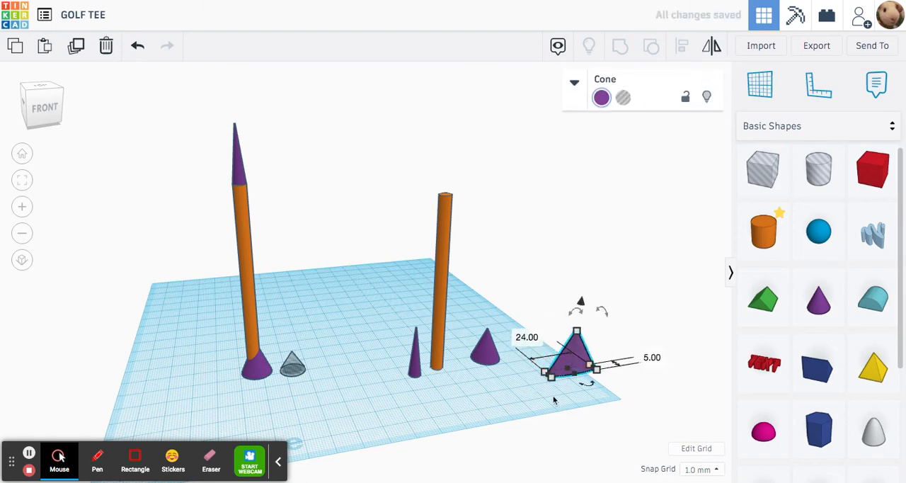
key(ctrl+z)
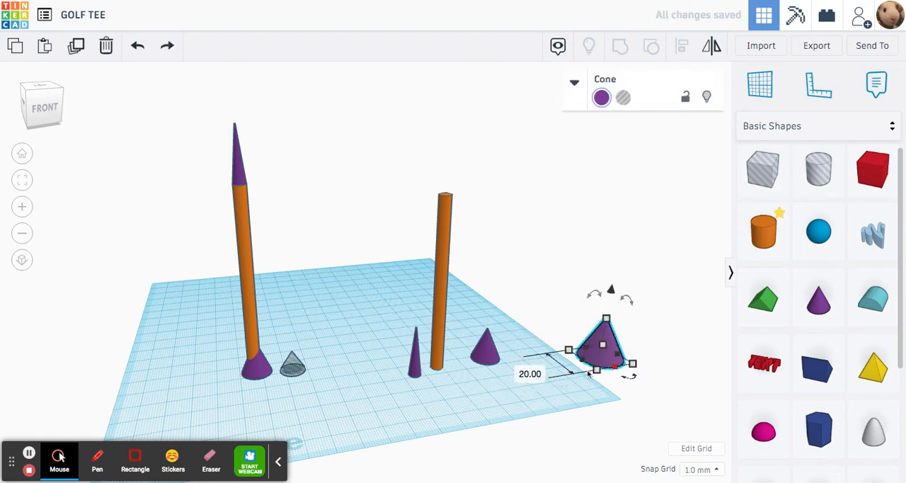
- Set the width and length of the remaining full-size cone to 11 mm each
click(530, 371)
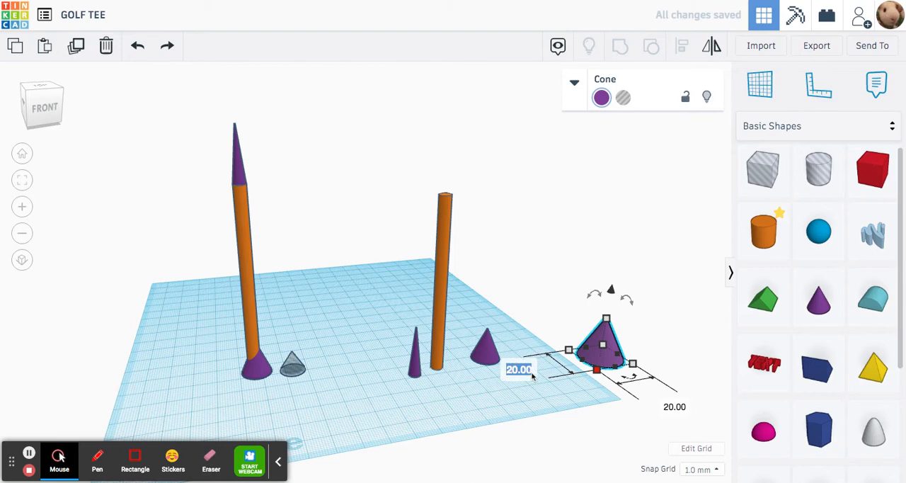
text(11)
key(Return)
click(657, 395)
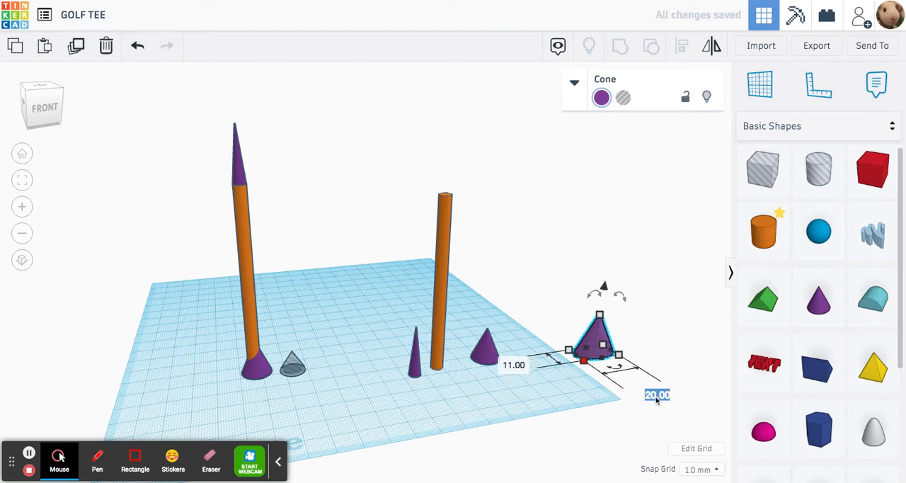
text(11)
key(Return)
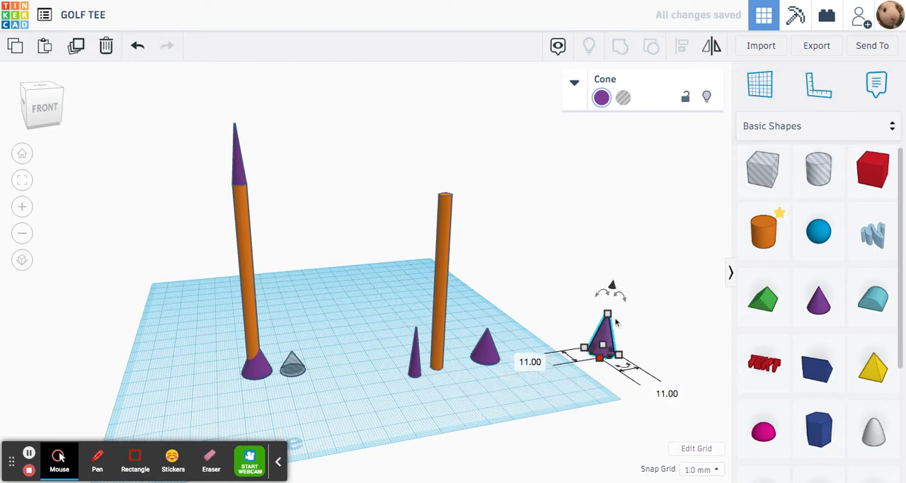
- Set the 11 mm wide cone's height to 9 mm and place it in front of the larger head cone
mouse_move(608, 315)
click(670, 336)
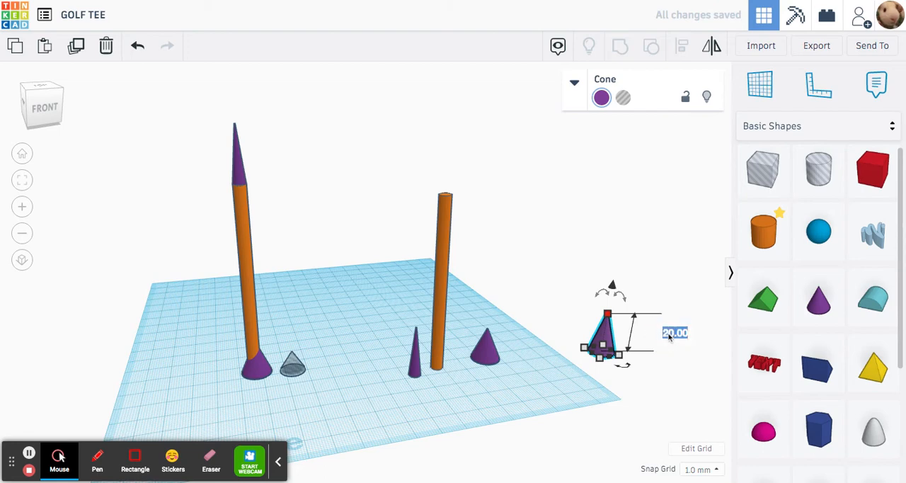
text(9)
key(Return)
click(510, 430)
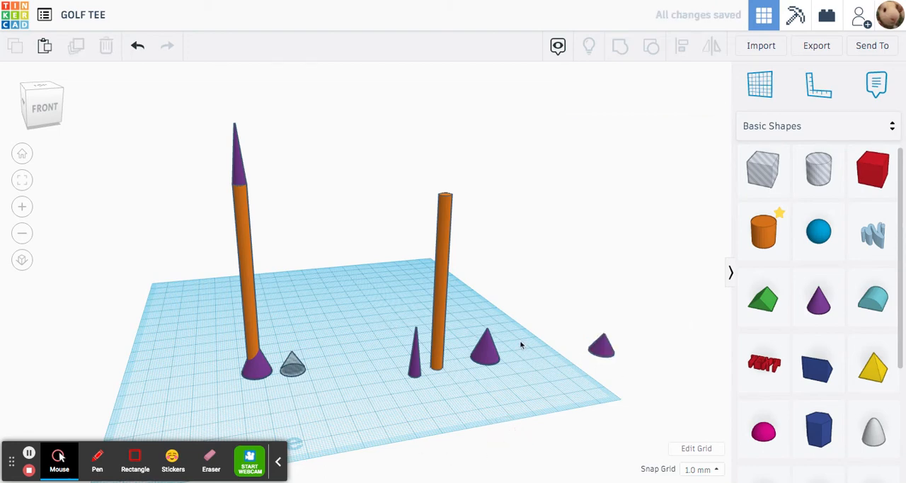
drag(607, 348, 488, 386)
click(501, 302)
- Raise the new orange shaft 5 mm above the workplane
right_drag(455, 316, 438, 292)
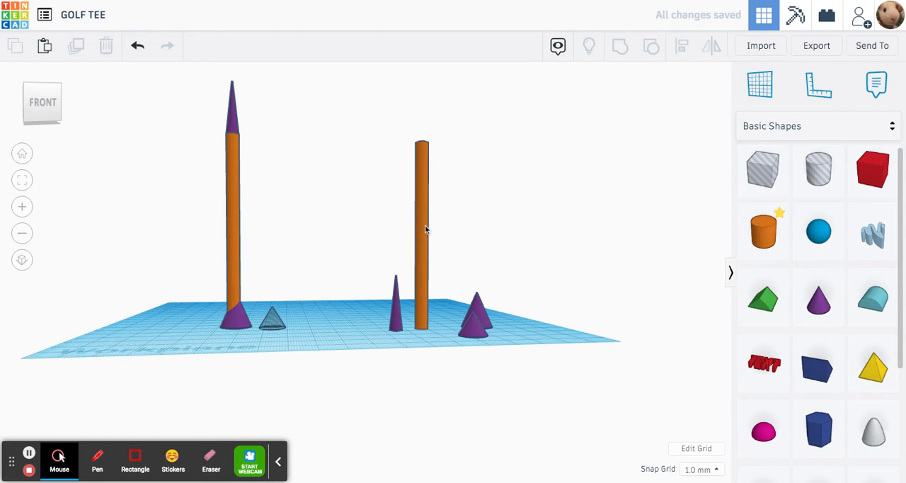
right_drag(426, 229, 467, 362)
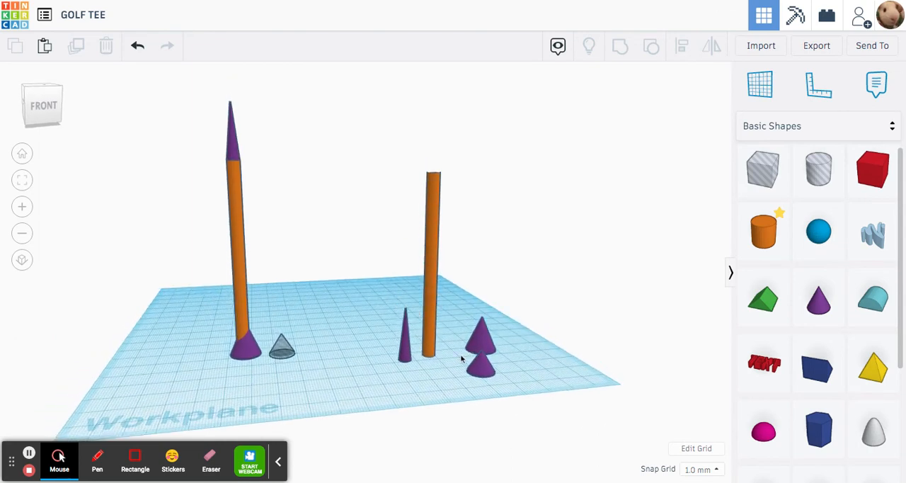
click(239, 205)
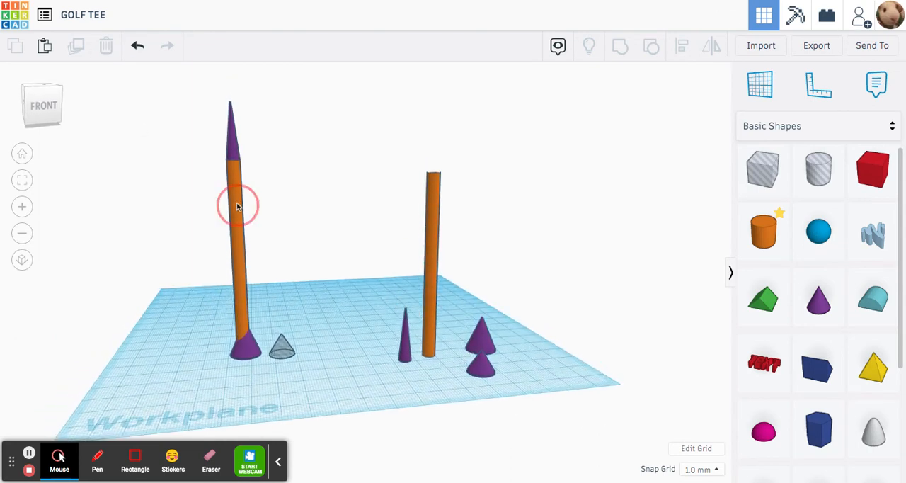
click(236, 127)
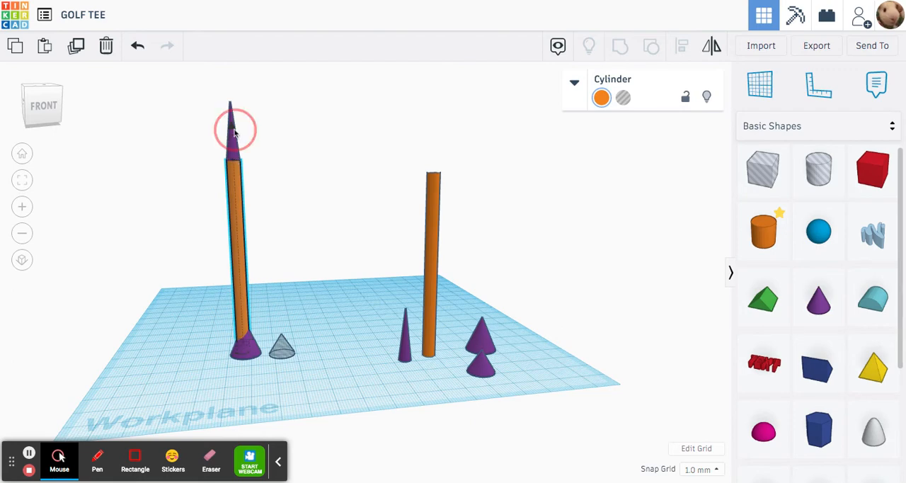
click(354, 204)
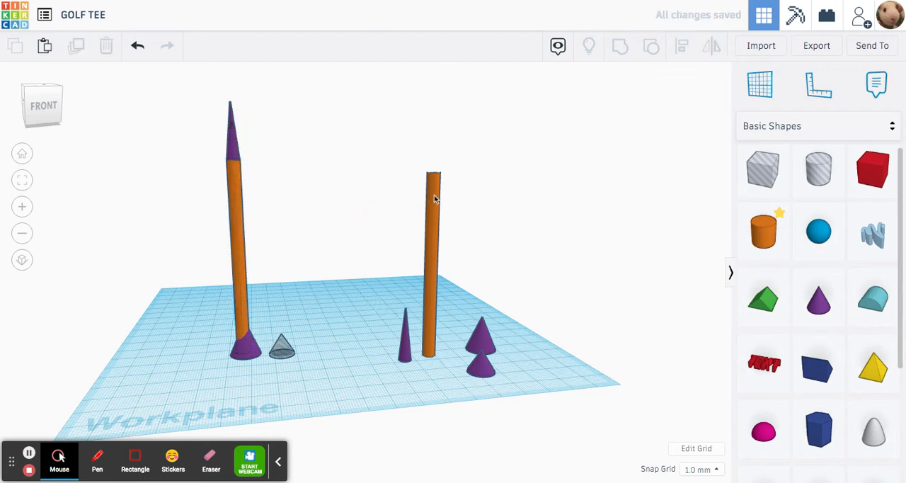
click(436, 191)
click(436, 140)
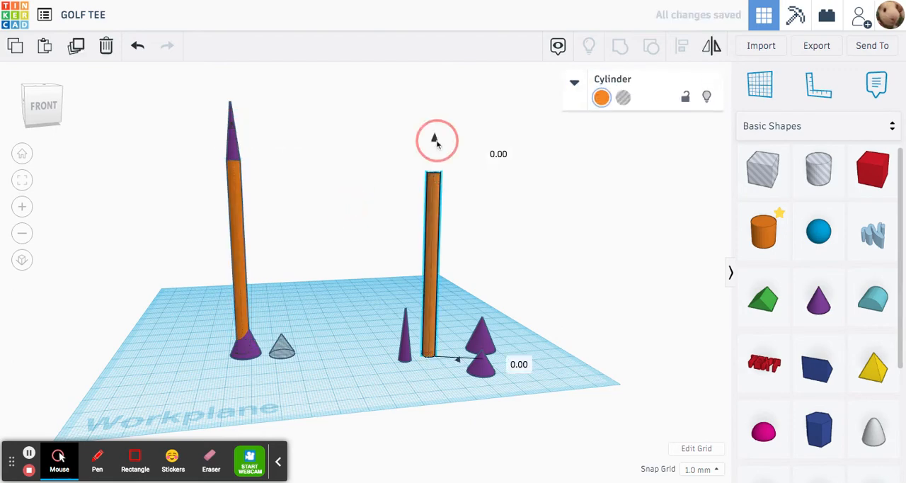
drag(437, 143, 433, 126)
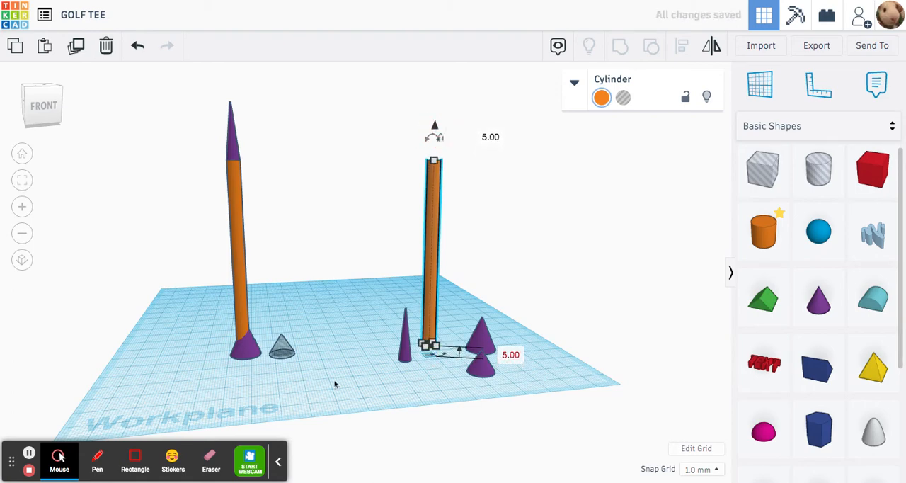
click(299, 390)
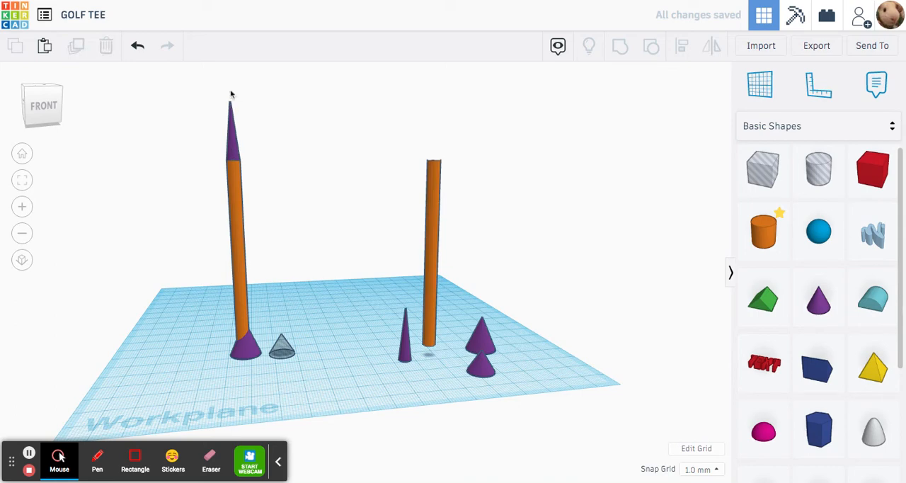
- Check how far the existing tee's narrow tip cone sits above the workplane
click(233, 135)
middle_drag(260, 146, 281, 189)
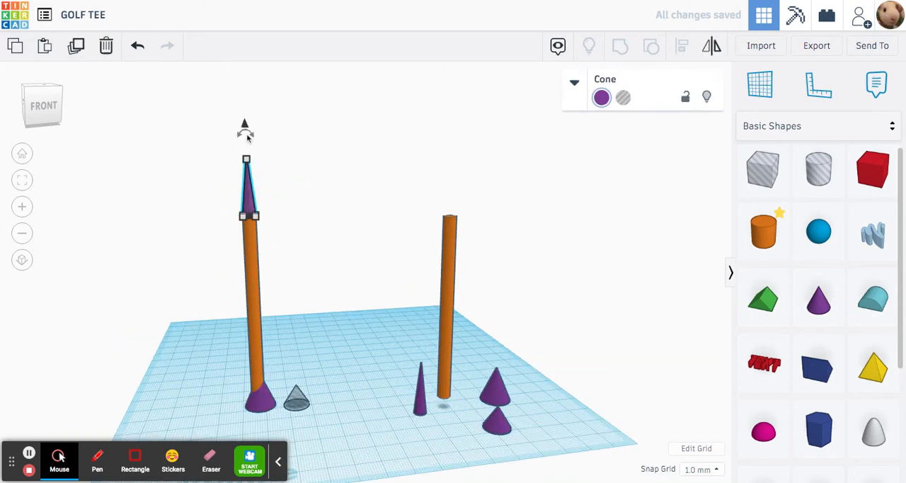
click(245, 126)
drag(245, 126, 245, 125)
scroll(231, 218, up, 3)
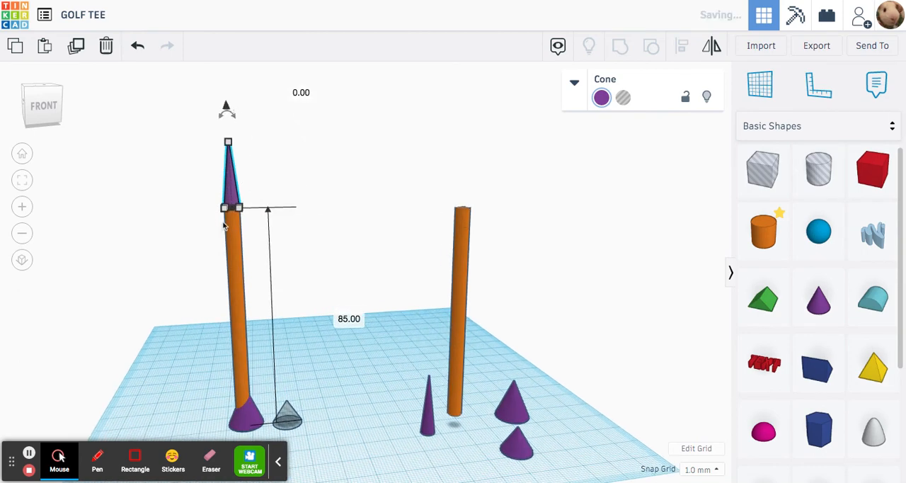
click(248, 196)
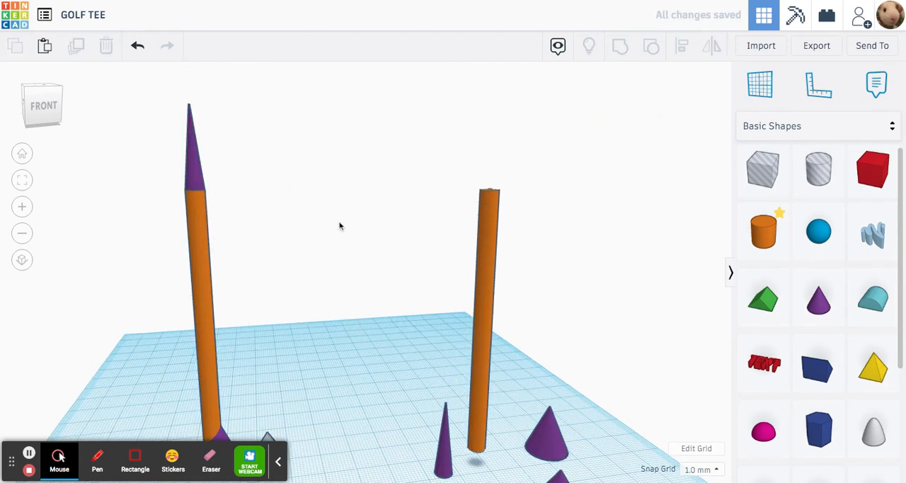
scroll(398, 391, down, 3)
- Raise the narrow cone beside the new shaft to 85 mm above the workplane
click(420, 389)
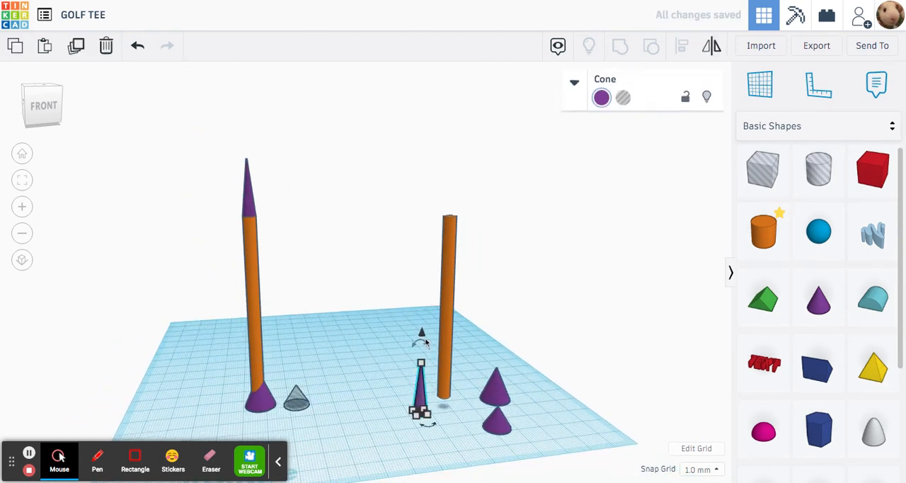
drag(422, 334, 421, 288)
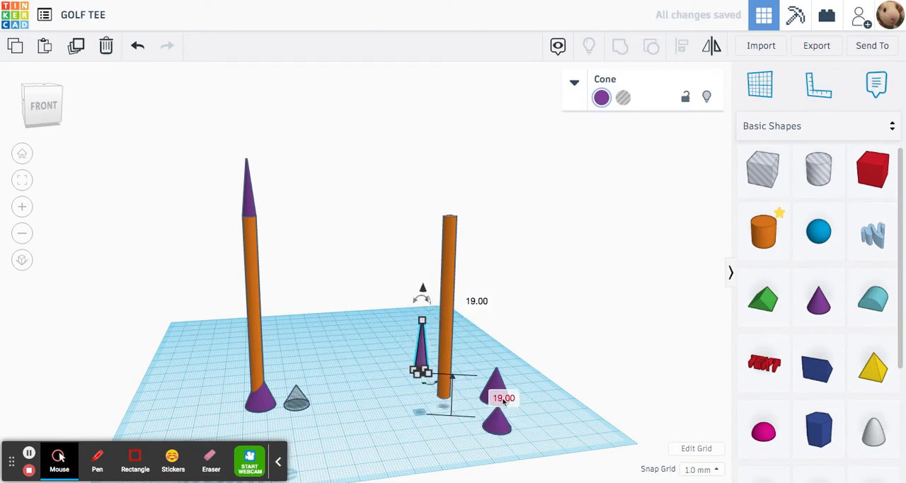
click(503, 398)
text(85)
key(Return)
click(389, 363)
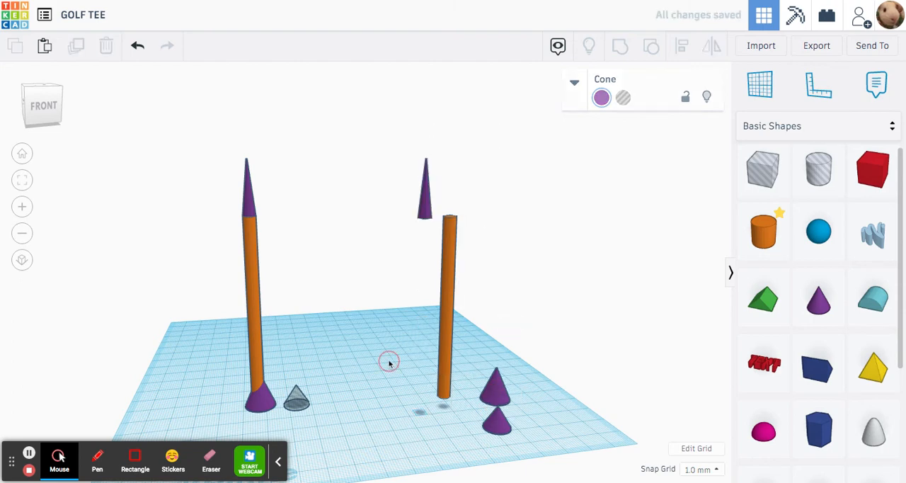
- Move the smaller head cone away from the larger one, toward the workplane's front-right corner, offset about 37 mm and 7 mm
right_drag(390, 365, 540, 439)
mouse_move(530, 423)
mouse_down()
mouse_move(605, 414)
mouse_move(601, 407)
mouse_up()
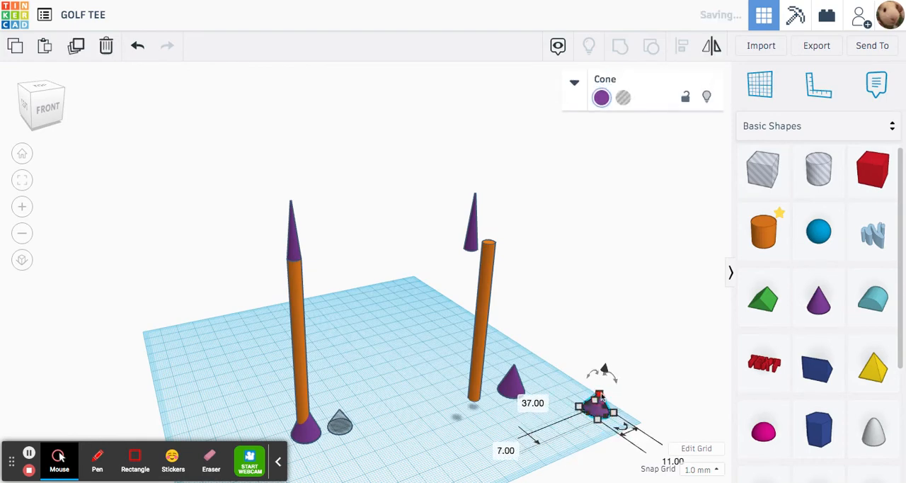
click(646, 359)
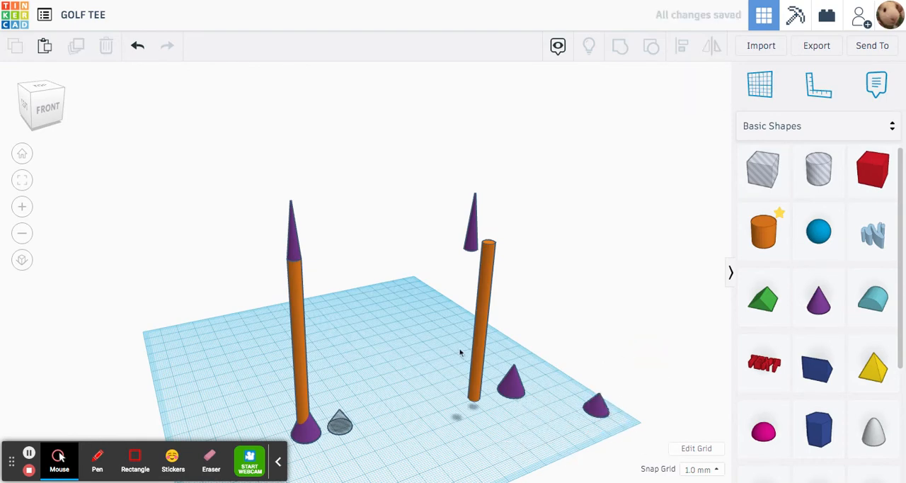
- Delete the four shapes of the original example tee, including its loose hole cone
drag(269, 181, 368, 463)
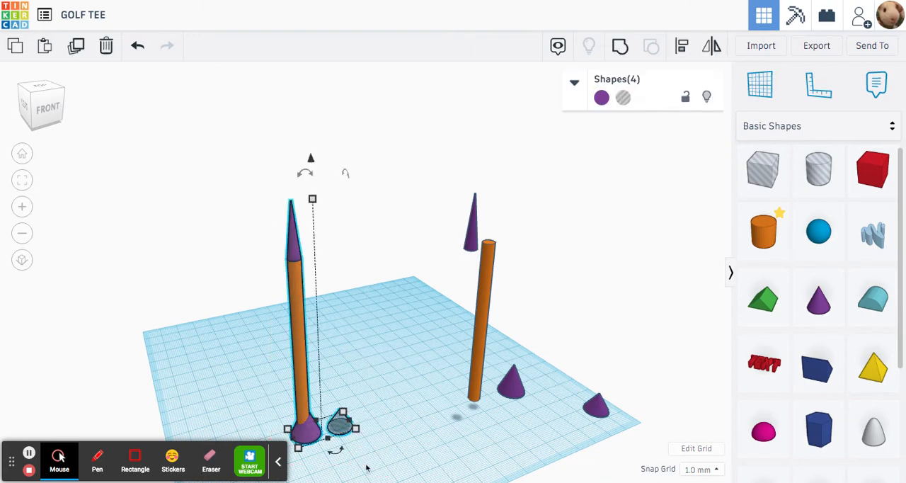
key(Delete)
- Center the new shaft, narrow tip cone and larger head cone on both horizontal axes and group them into one shape
drag(425, 153, 562, 425)
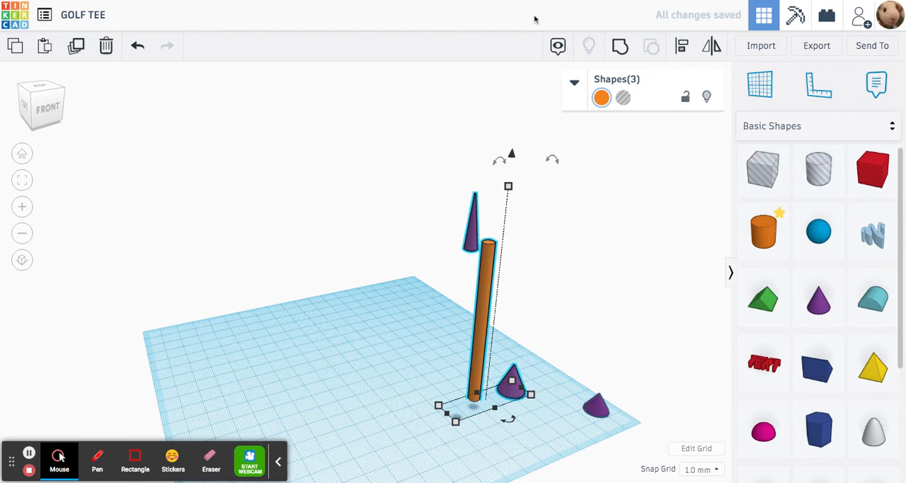
click(682, 46)
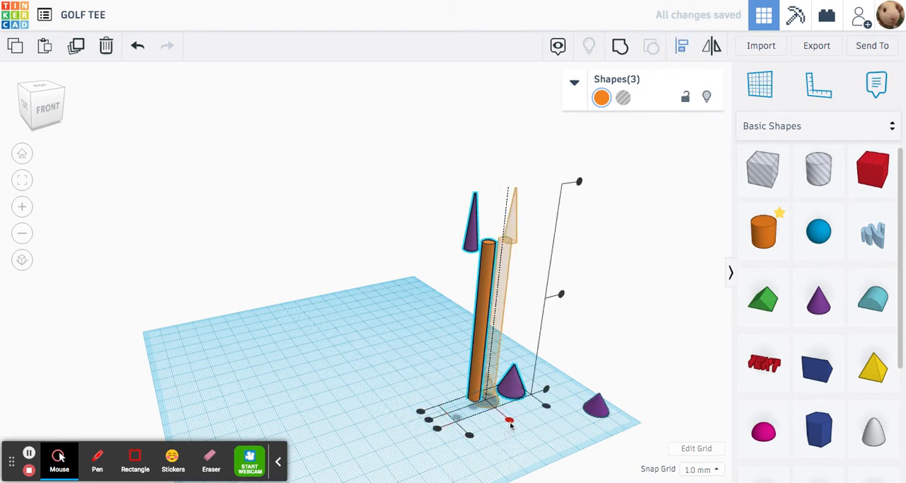
click(509, 421)
click(459, 410)
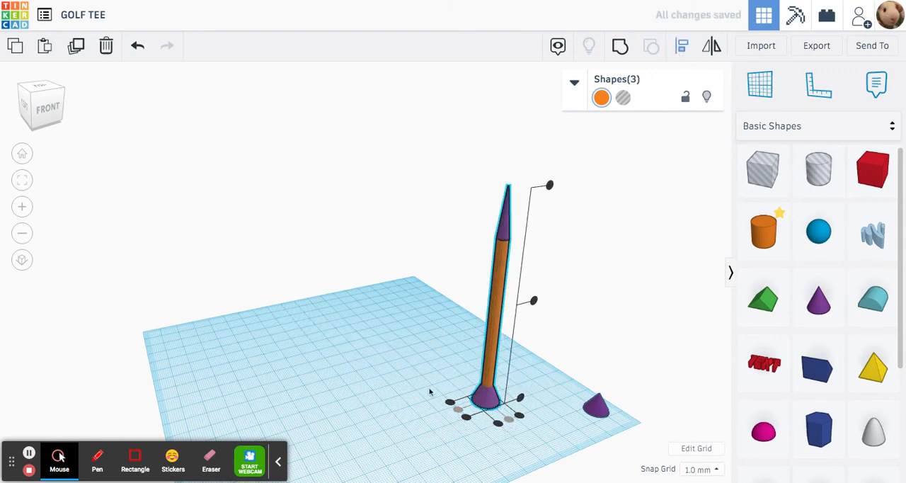
click(620, 45)
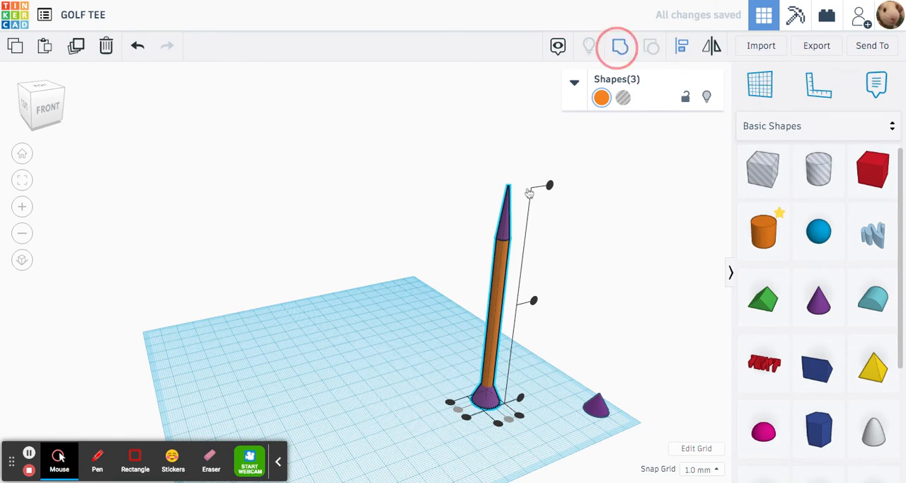
click(454, 264)
right_drag(454, 264, 442, 242)
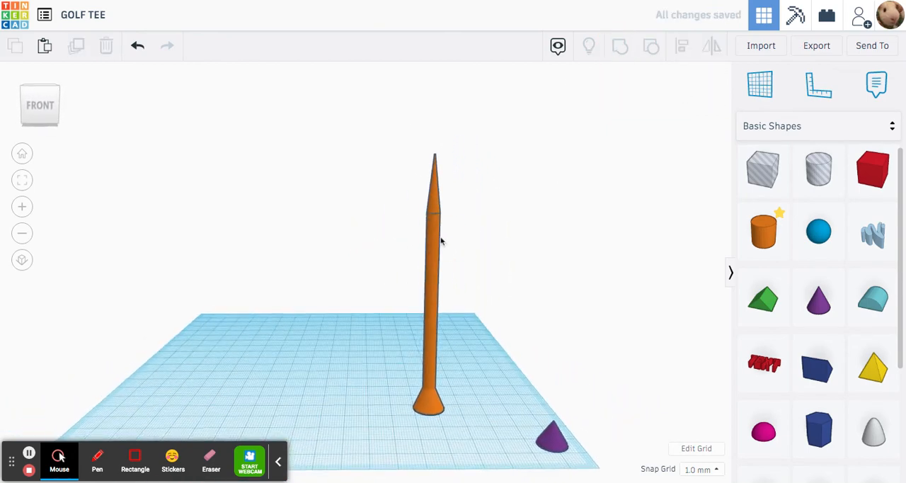
- Mirror the grouped tee vertically so its head faces up
click(431, 317)
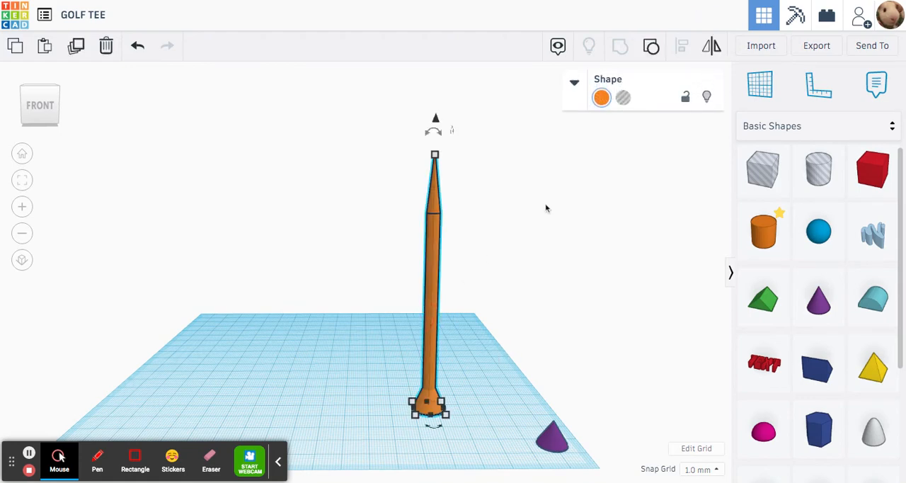
click(708, 55)
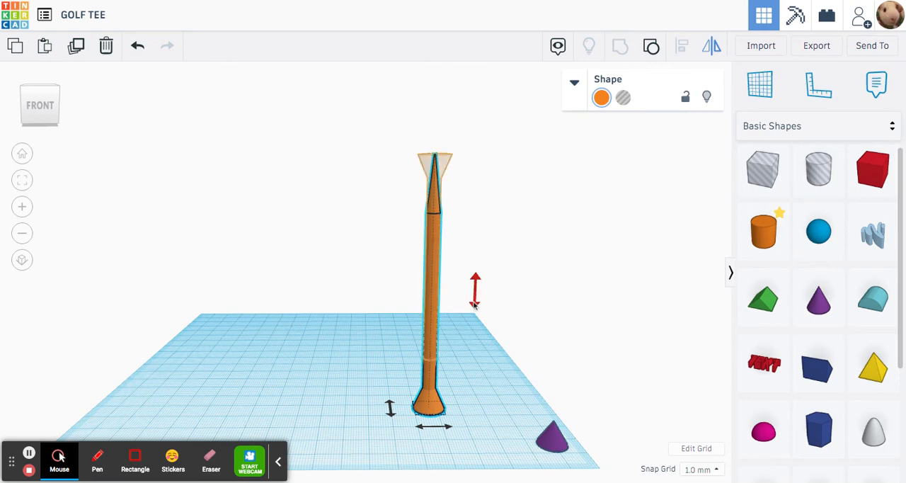
drag(476, 302, 476, 299)
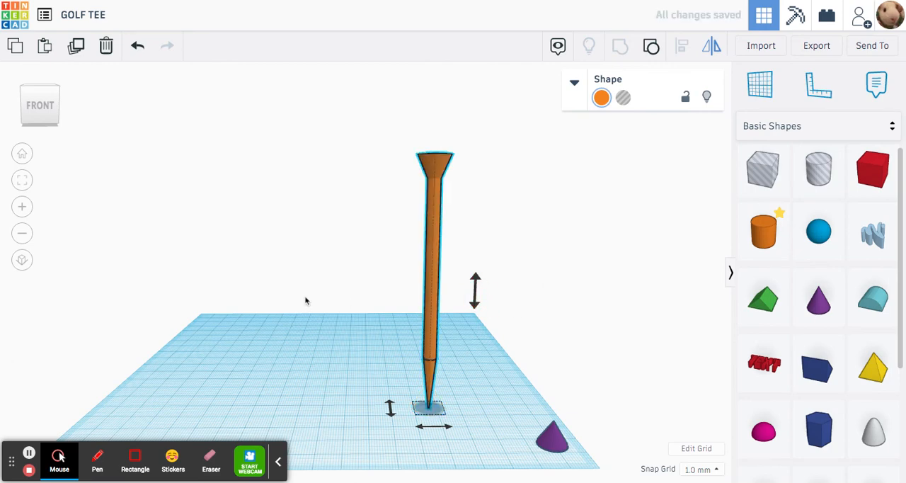
click(305, 300)
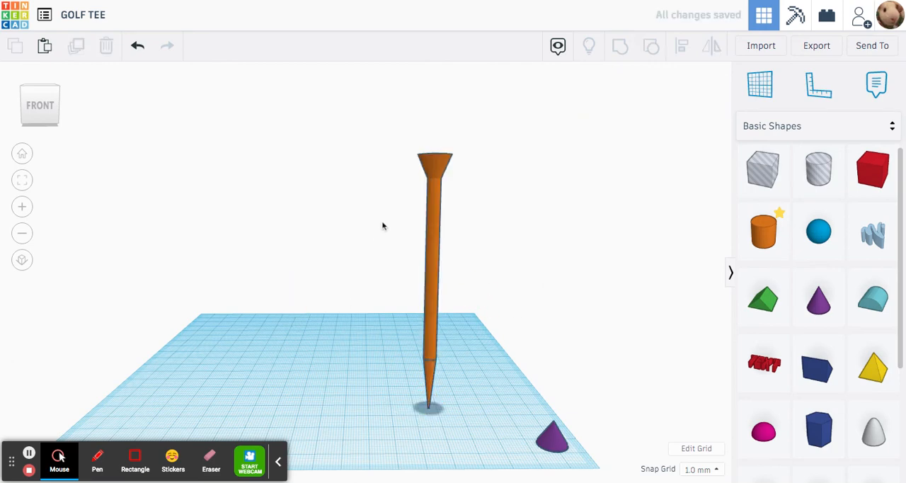
- Examine the top face of the tee's head from above, up close and from a distance
right_drag(383, 227, 466, 281)
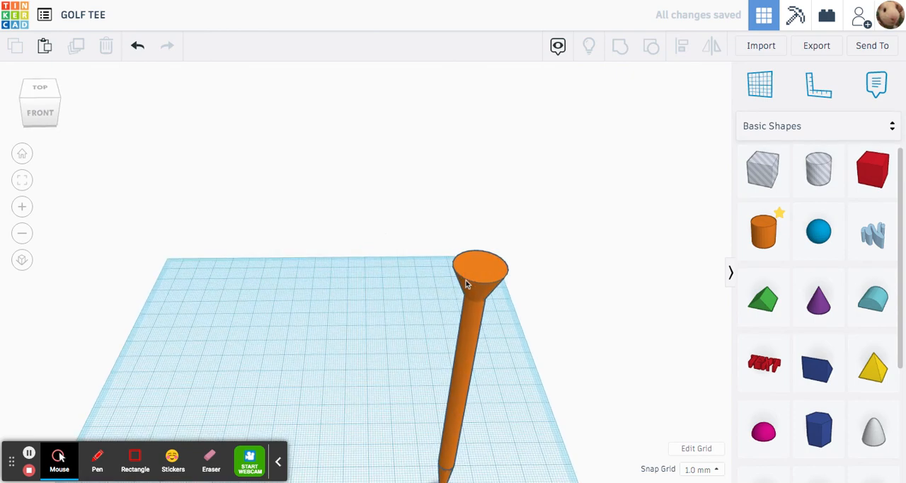
middle_drag(465, 281, 353, 273)
scroll(353, 269, up, 5)
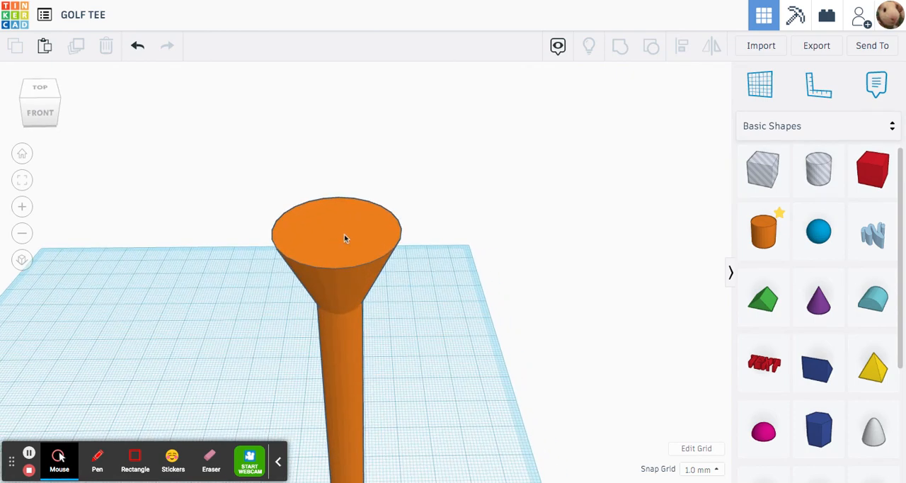
scroll(329, 237, down, 8)
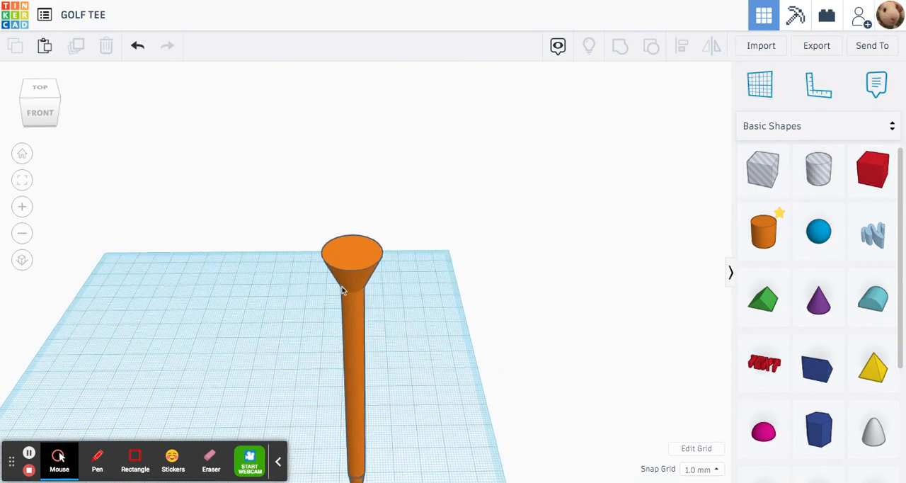
scroll(397, 356, down, 4)
scroll(395, 340, up, 10)
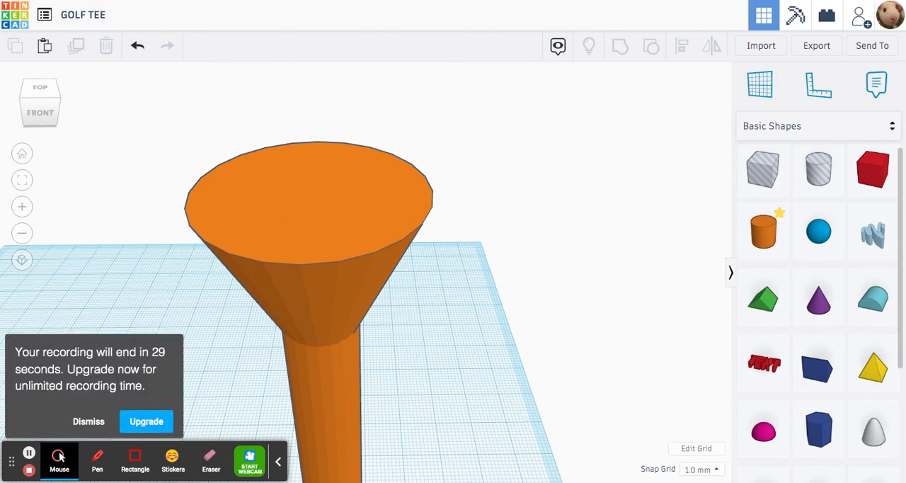
scroll(362, 286, down, 10)
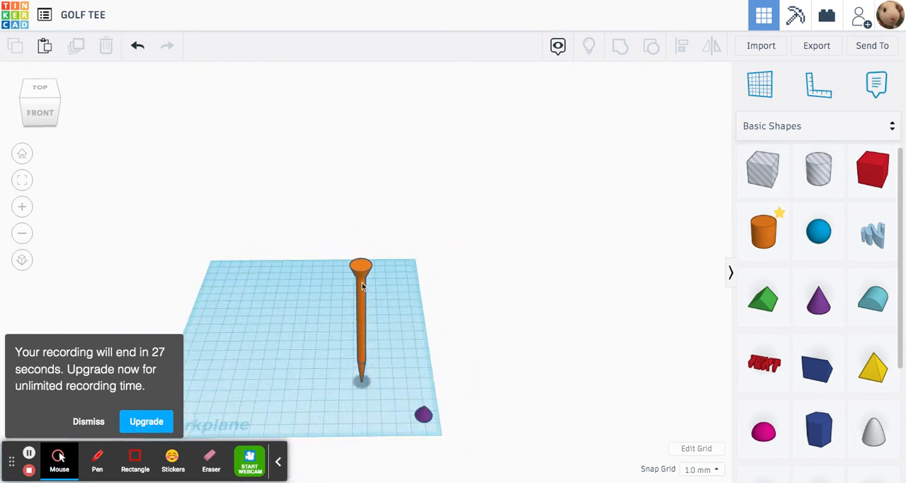
- Mirror the tee vertically again so its head rests on the workplane
click(363, 286)
click(712, 45)
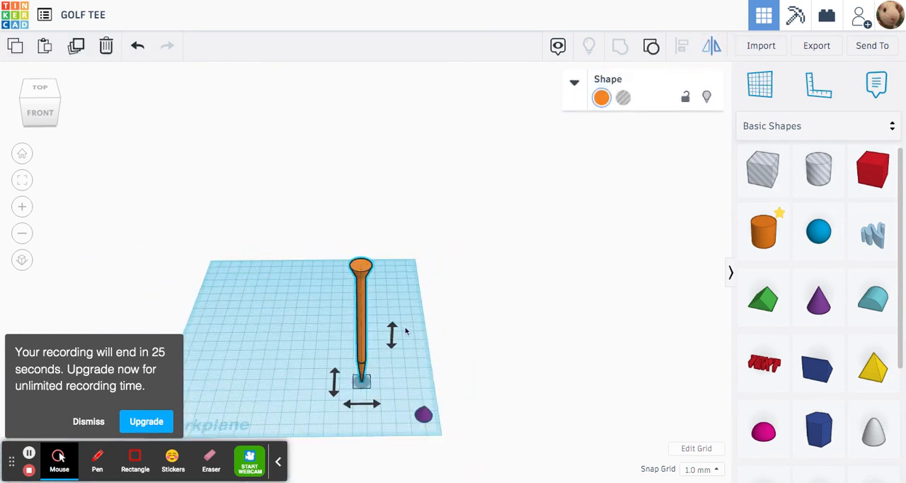
click(393, 334)
- Turn the smaller purple cone near the workplane's corner into a hole
click(424, 417)
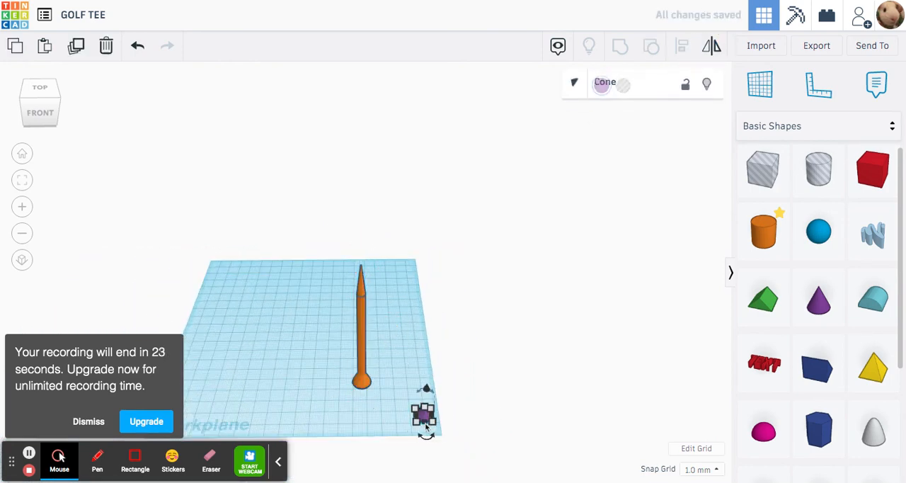
scroll(429, 350, up, 5)
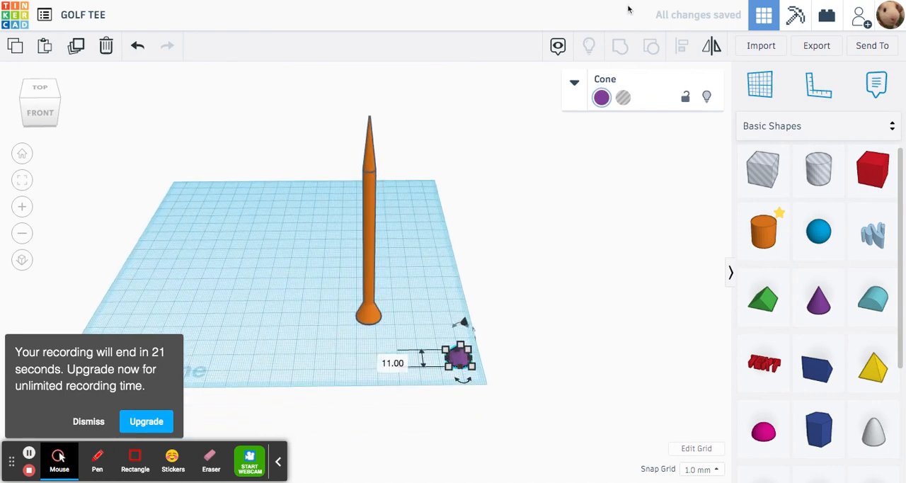
click(623, 97)
click(395, 371)
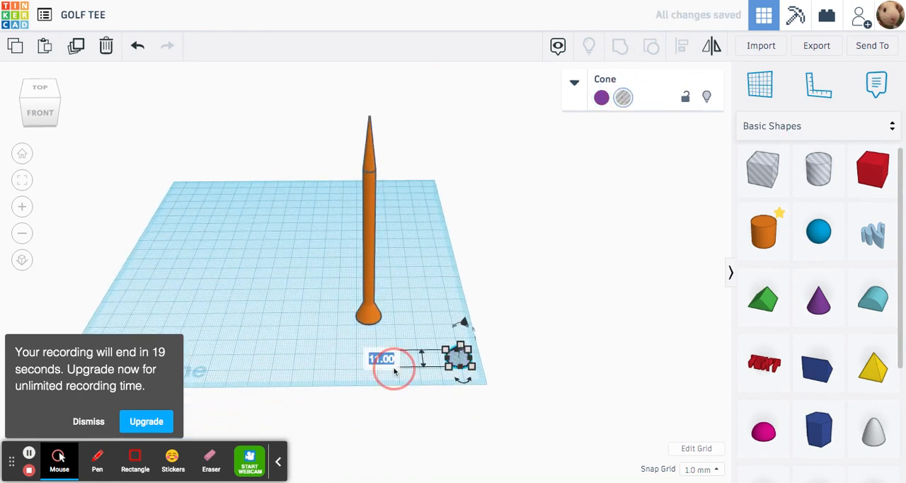
click(287, 224)
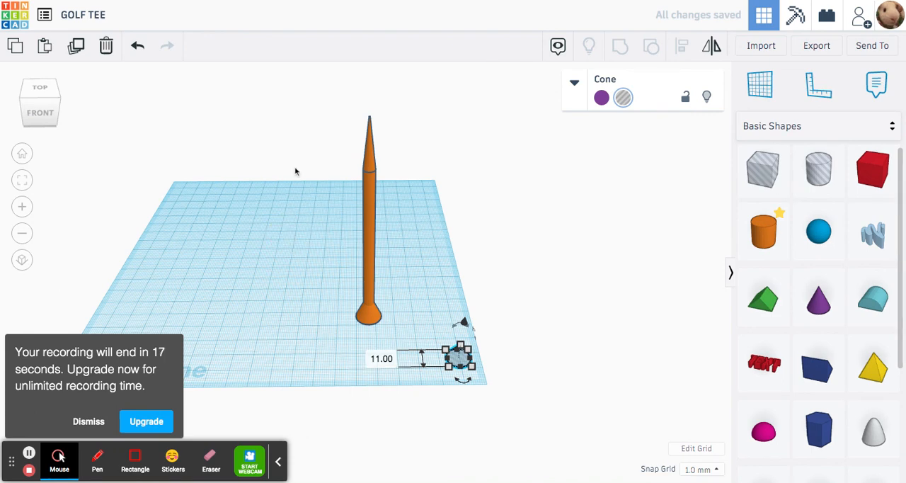
- Center the tee and the hole cone on both horizontal axes and group them to hollow out the tee's head
drag(303, 134, 491, 419)
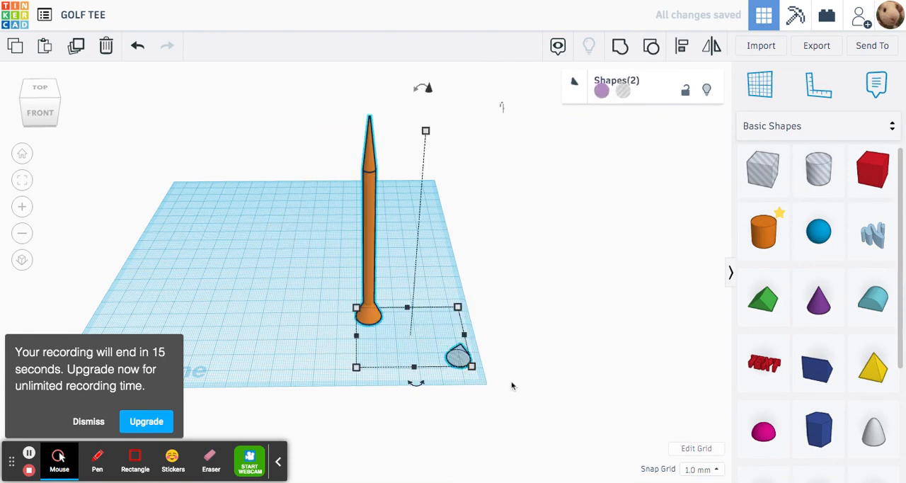
click(682, 45)
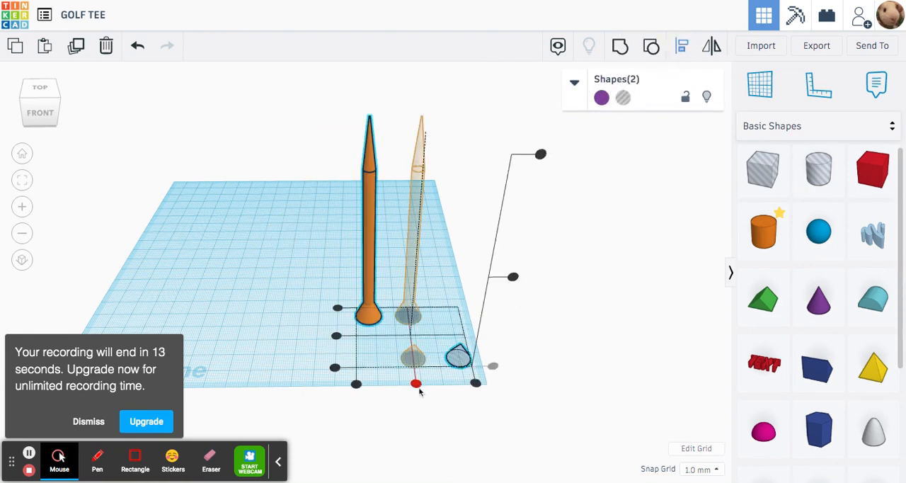
click(416, 383)
click(378, 335)
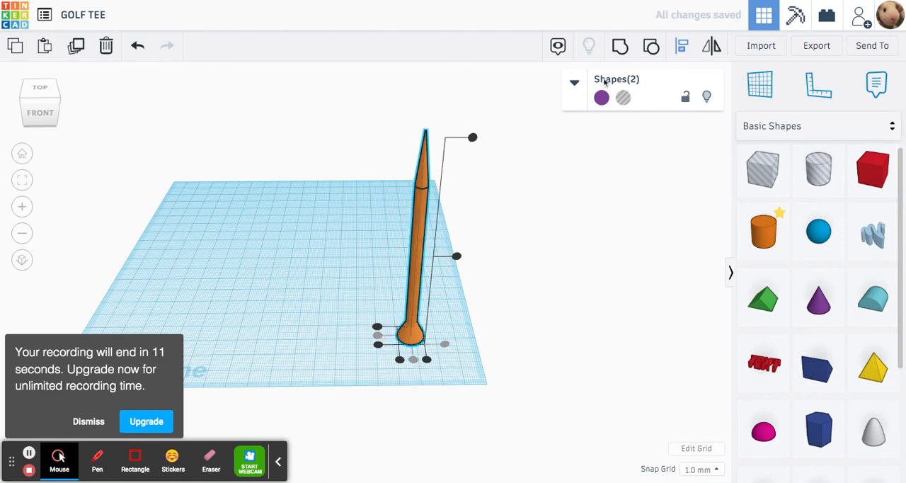
click(625, 48)
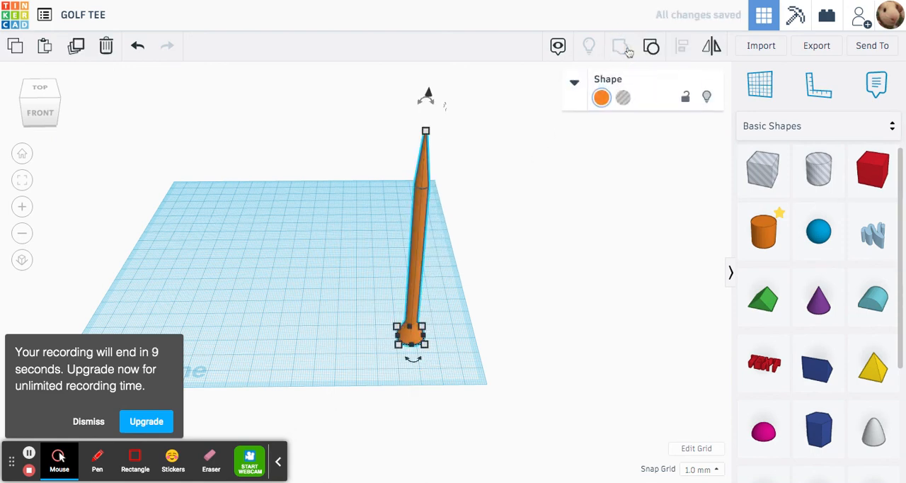
- Mirror the hollowed tee vertically so it stands on its tip, and inspect the cup in its head
click(711, 46)
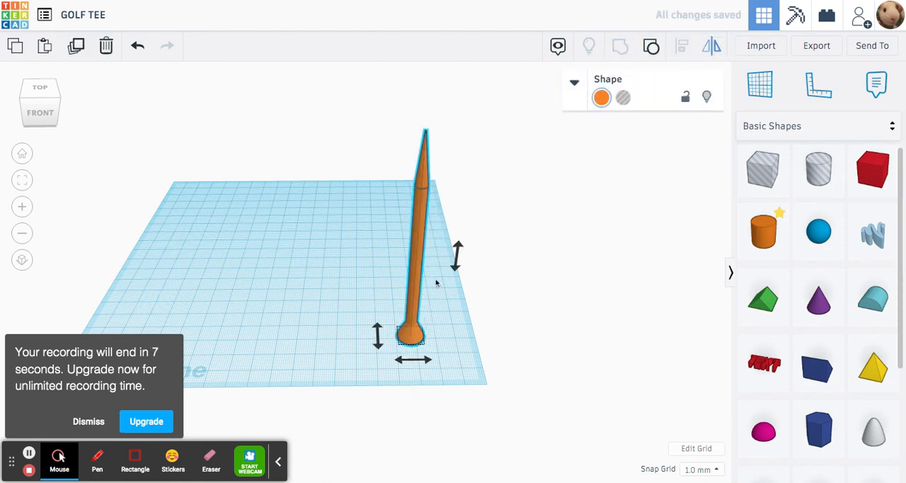
click(457, 255)
click(461, 176)
right_drag(461, 176, 457, 261)
scroll(477, 185, up, 4)
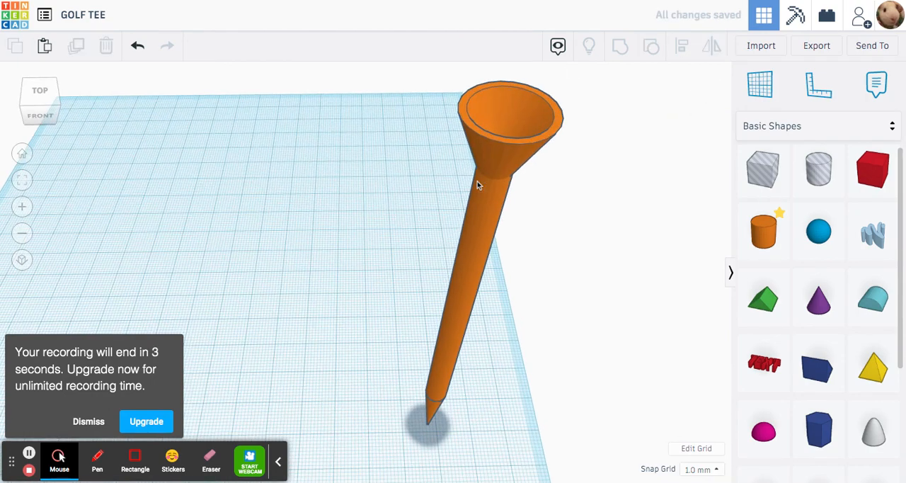